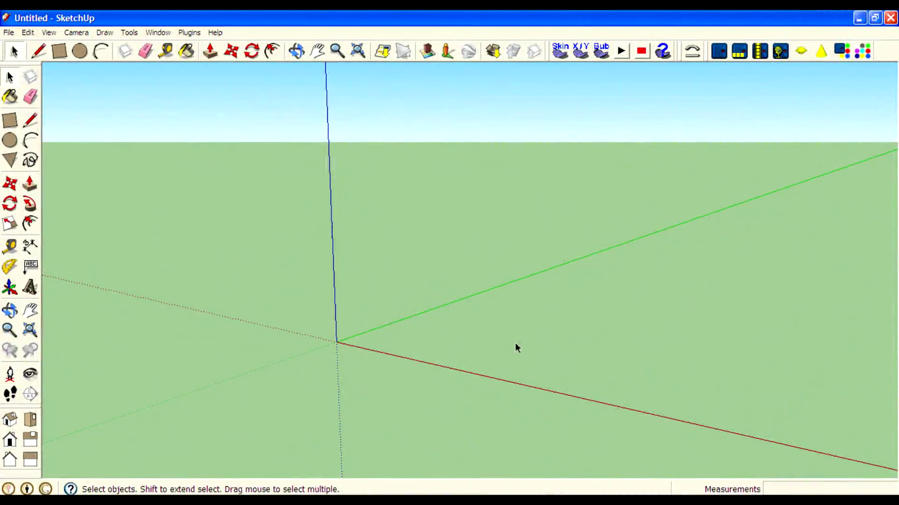
# In the right view, draw a thin rectangle about 6.5 m long from the origin along the green axis
pyautogui.moveTo(446, 347); pyautogui.dragTo(100, 179, button='middle')
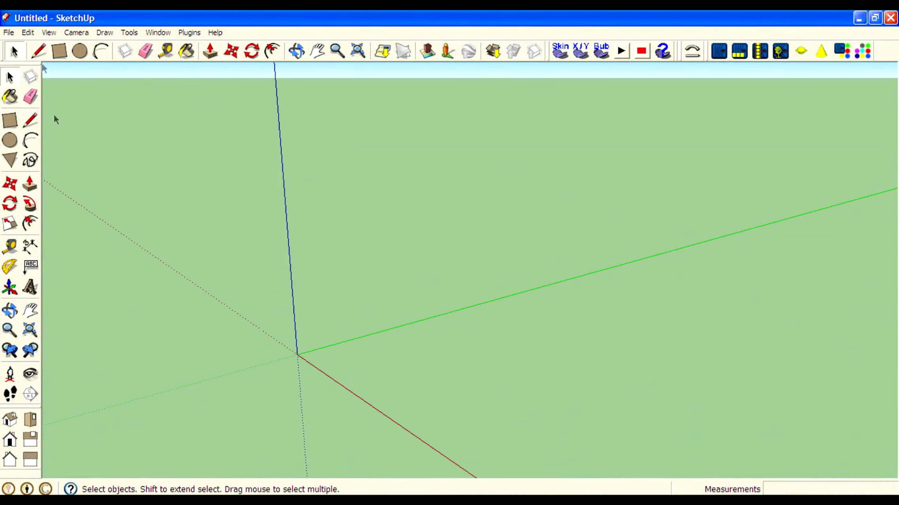
pyautogui.click(30, 440)
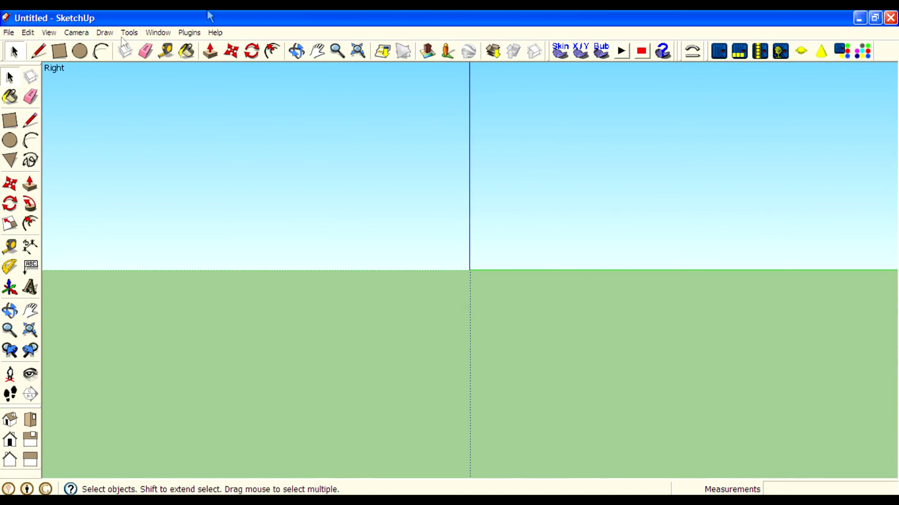
pyautogui.click(58, 55)
pyautogui.click(471, 271)
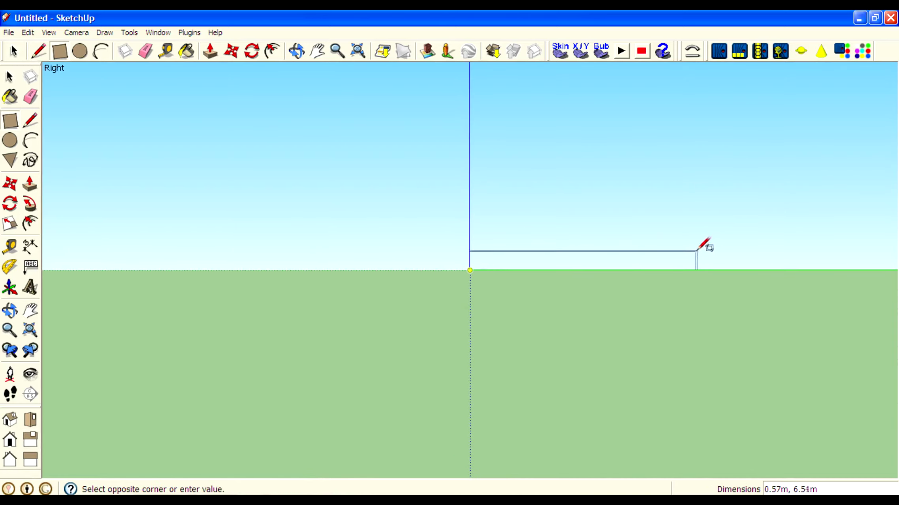
pyautogui.click(695, 259)
# Push/Pull the thin rectangle along the red axis into a flat rectangular slab
pyautogui.moveTo(801, 242); pyautogui.dragTo(561, 353, button='middle')
pyautogui.click(30, 183)
pyautogui.click(557, 311)
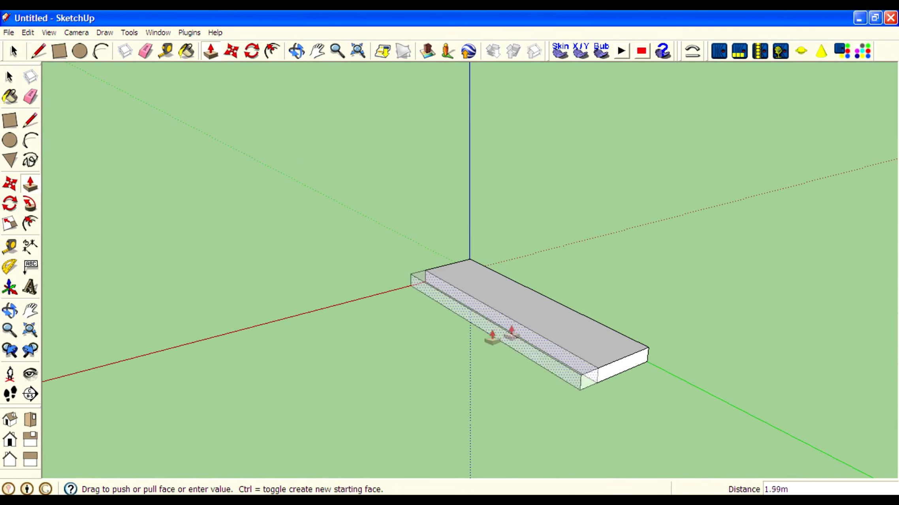
pyautogui.click(445, 342)
pyautogui.press('space')
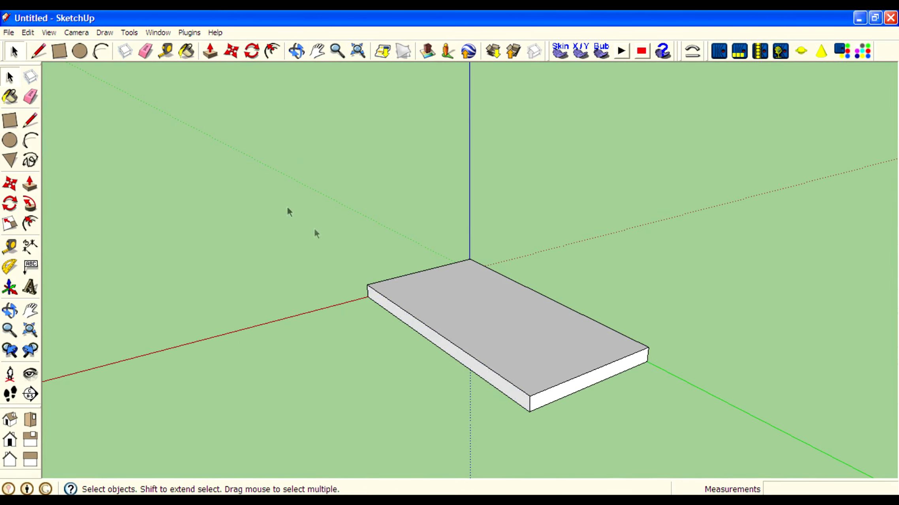
# Select the entire slab and, in the right view, rotate it about 9.7 degrees so it slopes down along the green axis
pyautogui.hotkey('ctrl', 'a')
pyautogui.click(37, 443)
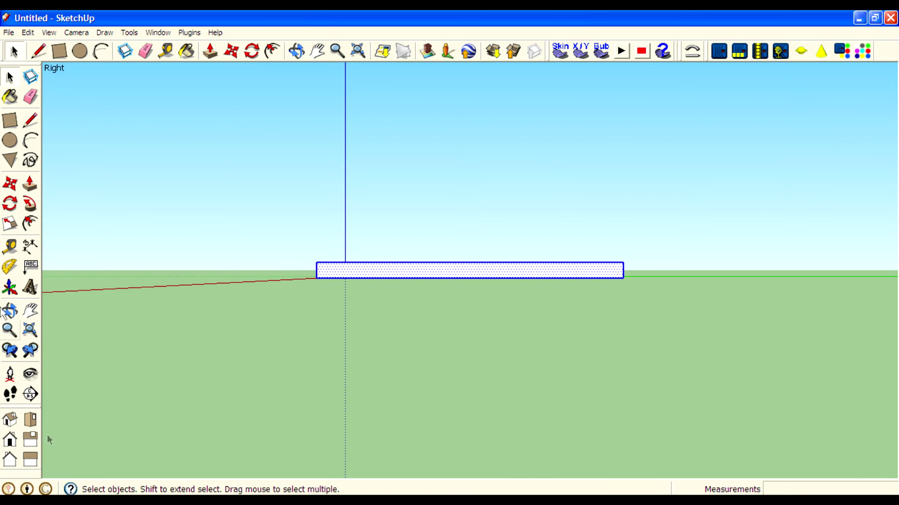
pyautogui.click(10, 204)
pyautogui.click(497, 207)
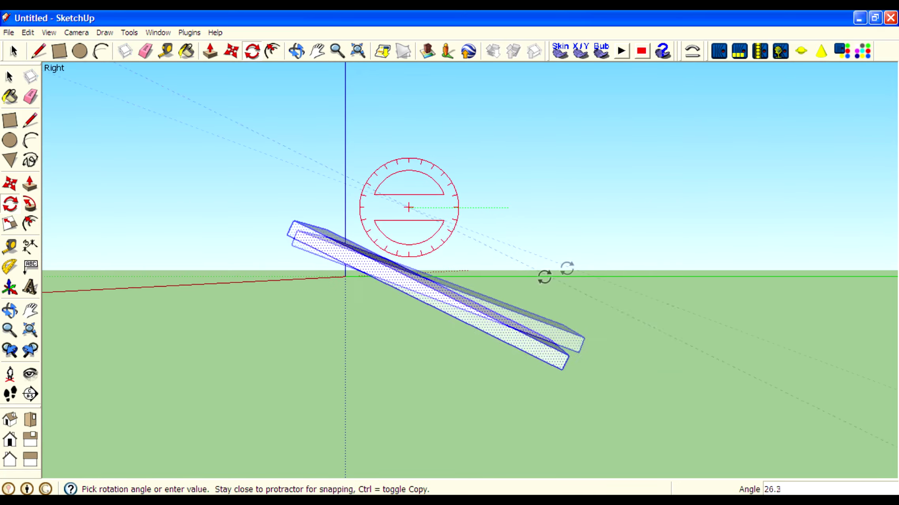
pyautogui.click(571, 235)
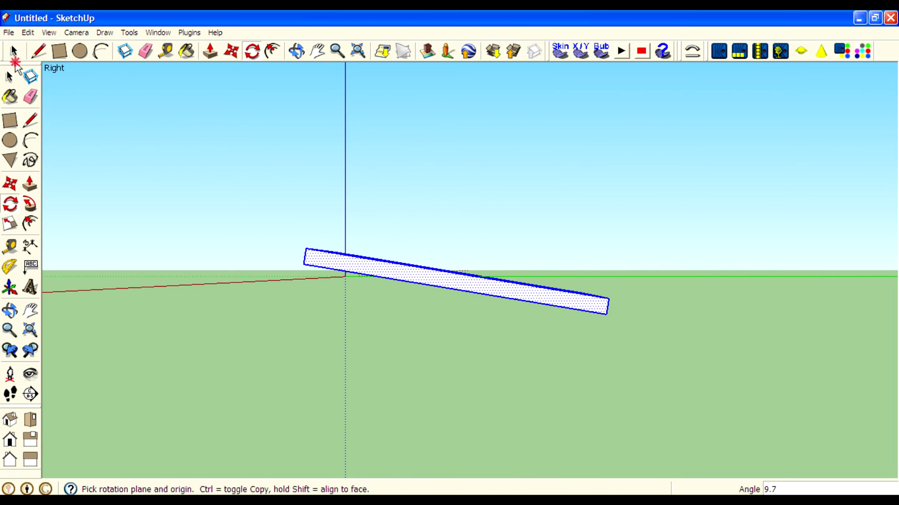
pyautogui.press('space')
# Turn the tilted slab into a component with the default settings and hide it
pyautogui.moveTo(577, 255); pyautogui.dragTo(600, 272, button='middle')
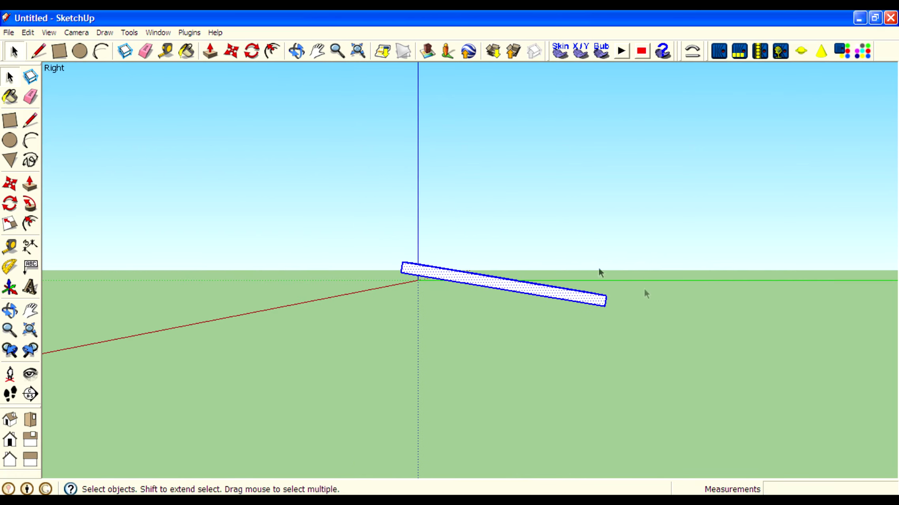
pyautogui.rightClick(445, 276)
pyautogui.click(474, 353)
pyautogui.click(519, 341)
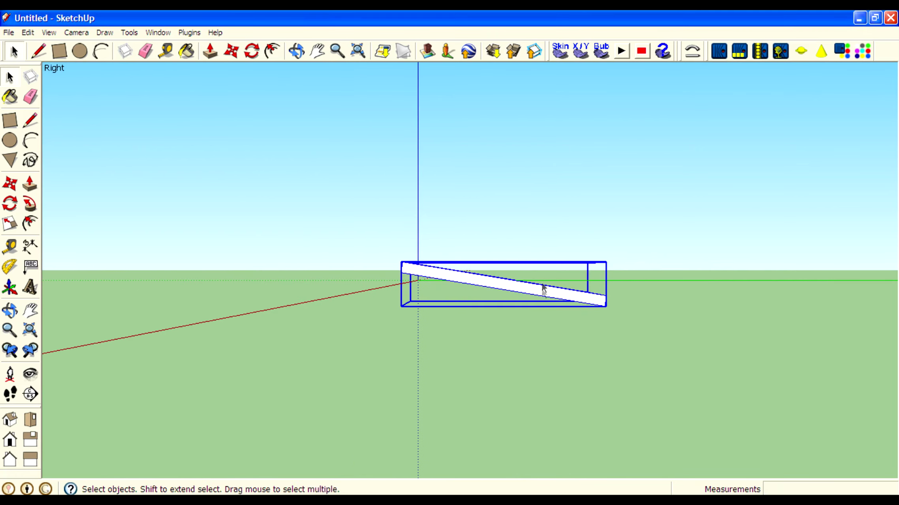
pyautogui.rightClick(543, 285)
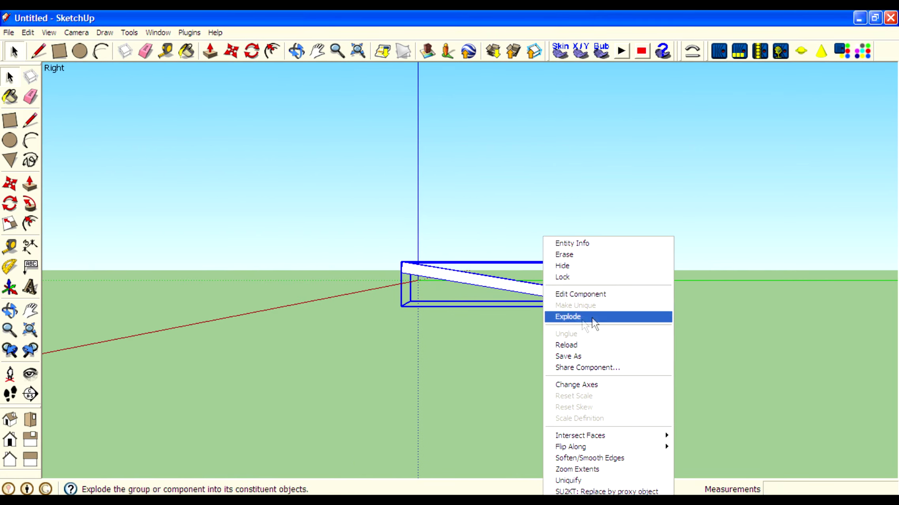
pyautogui.click(576, 273)
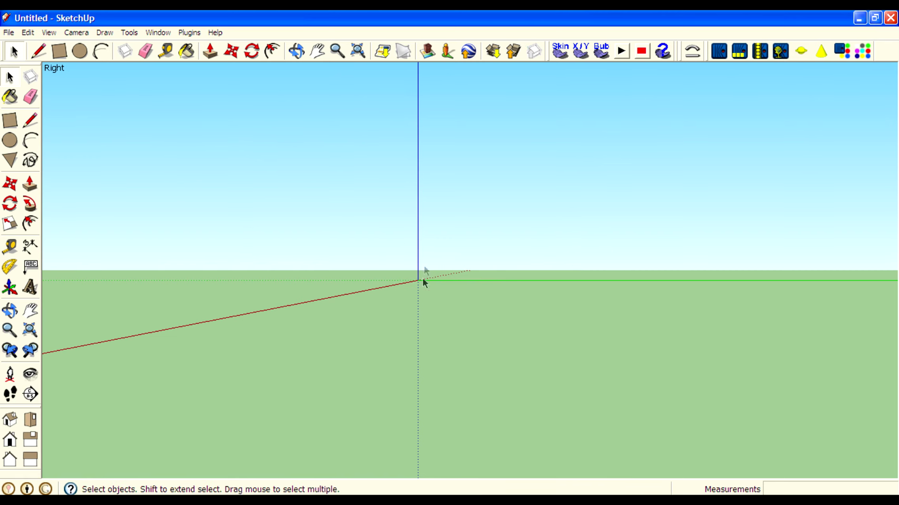
# In the right view, draw a rectangle about 2.55 m by 7.57 m from the origin
pyautogui.scroll(2, 415, 292)
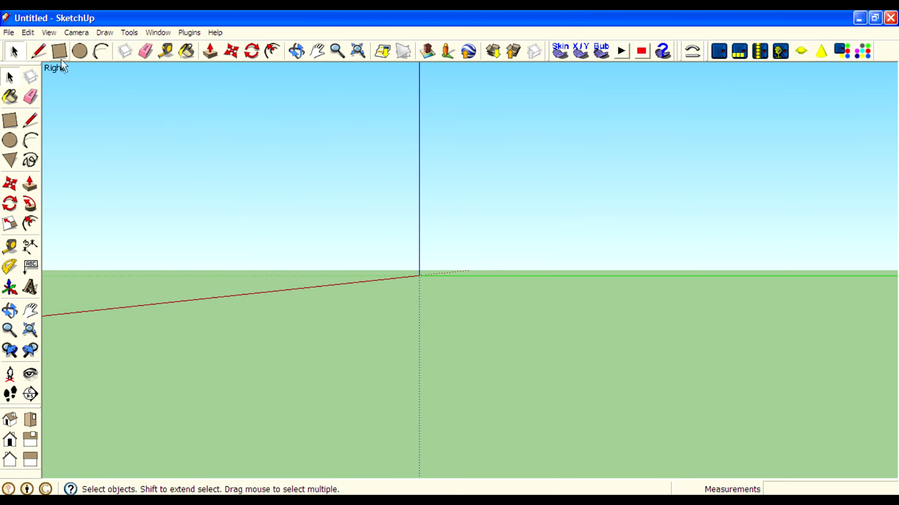
pyautogui.click(9, 420)
pyautogui.click(30, 440)
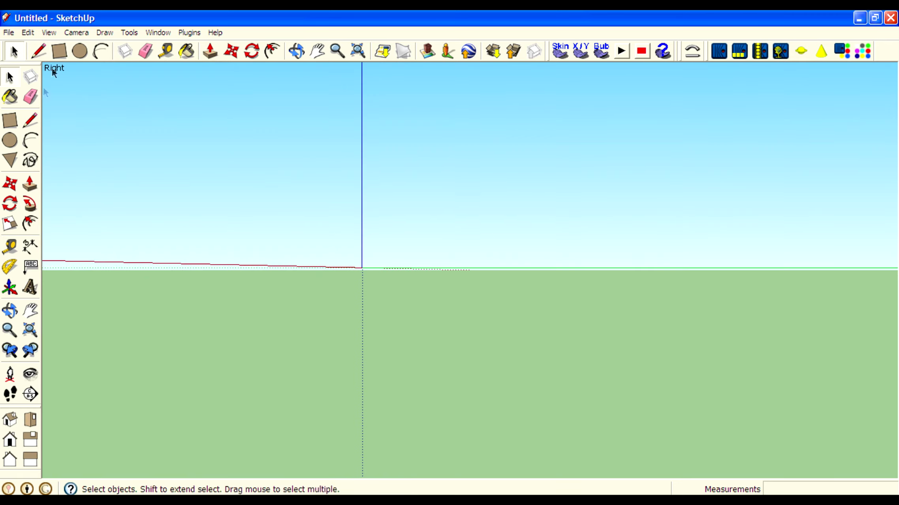
pyautogui.press('r')
pyautogui.click(362, 267)
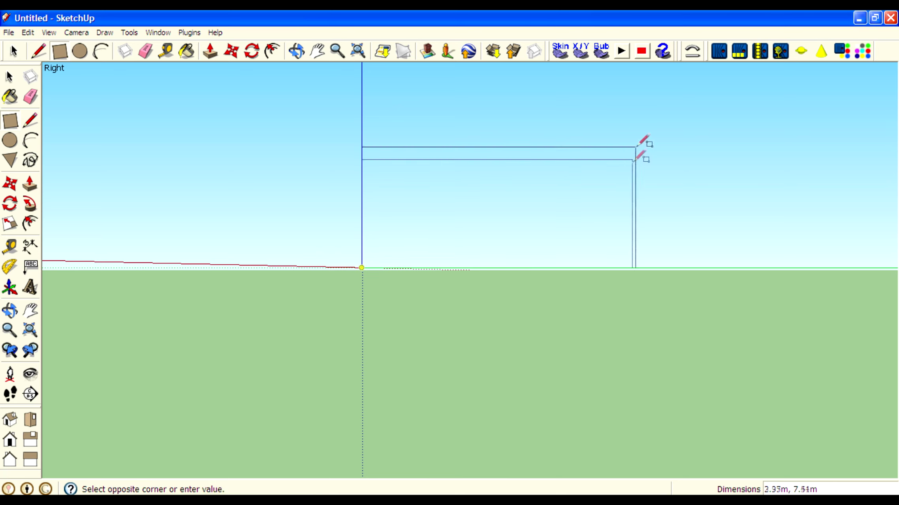
pyautogui.click(638, 176)
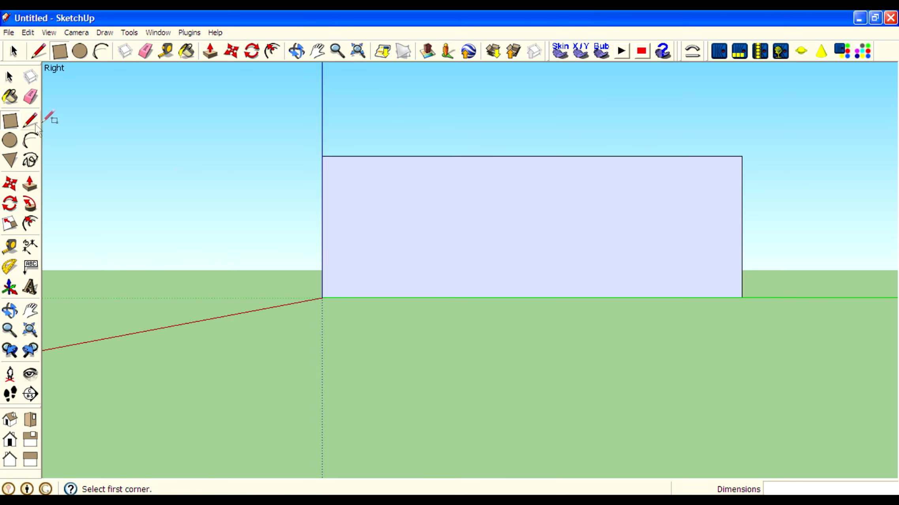
# Draw a diagonal line across the rectangle from its top corner on the blue axis to its far corner on the green axis
pyautogui.click(35, 124)
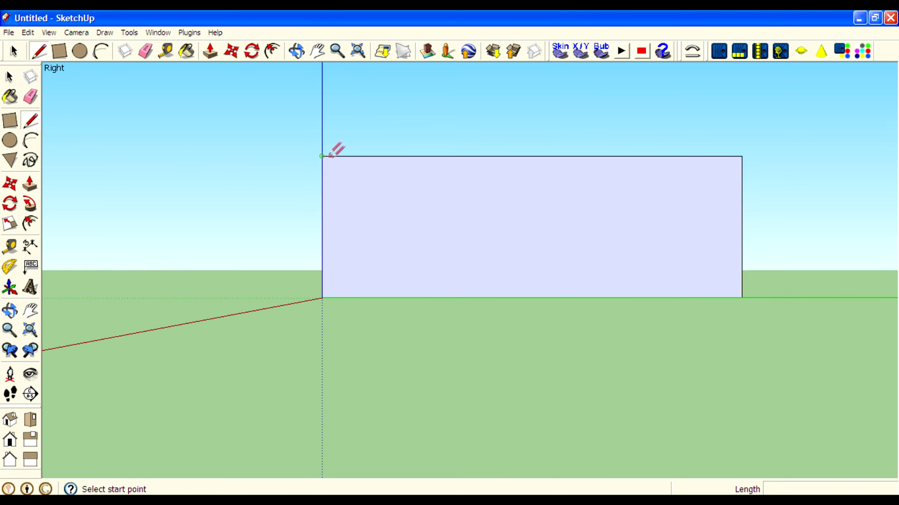
pyautogui.click(322, 156)
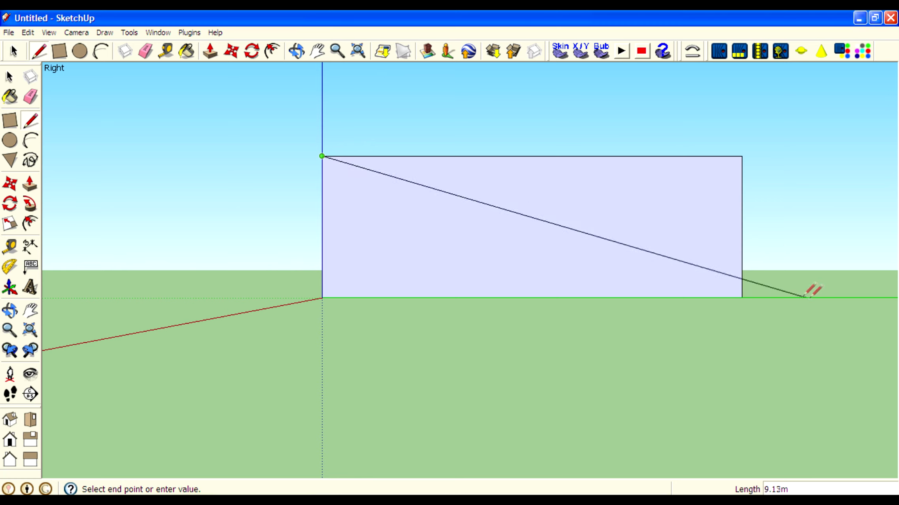
pyautogui.click(742, 298)
pyautogui.scroll(-2, 743, 300)
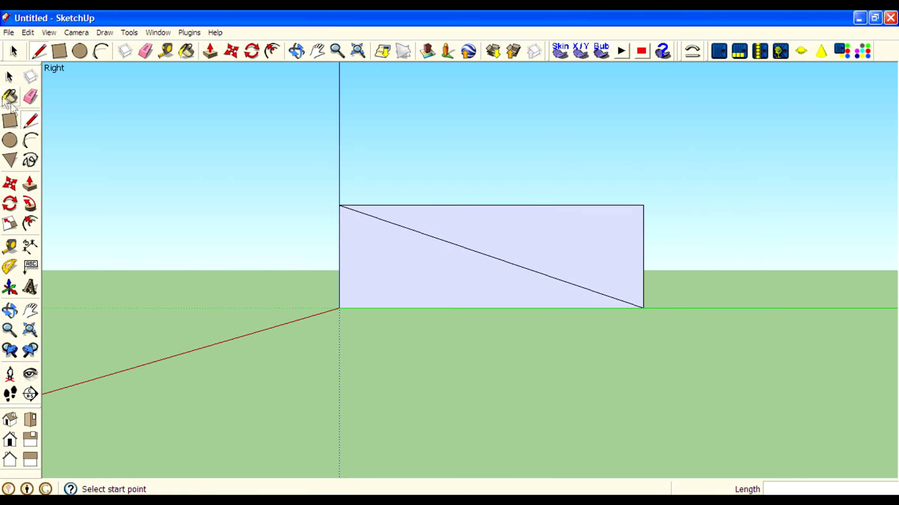
# Delete the rectangle's top edge and far vertical edge, leaving a triangular face below the diagonal
pyautogui.press('space')
pyautogui.click(511, 206)
pyautogui.press('Delete')
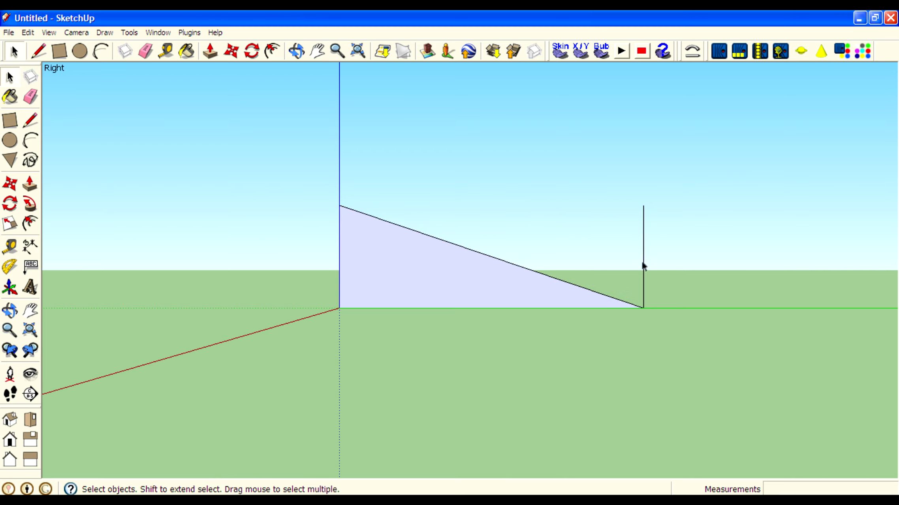
pyautogui.click(643, 261)
pyautogui.press('Delete')
# Push/Pull the triangular face about 6.90 m along the red axis to form a wedge ramp
pyautogui.moveTo(731, 276); pyautogui.dragTo(493, 300, button='middle')
pyautogui.press('p')
pyautogui.scroll(-2, 478, 292)
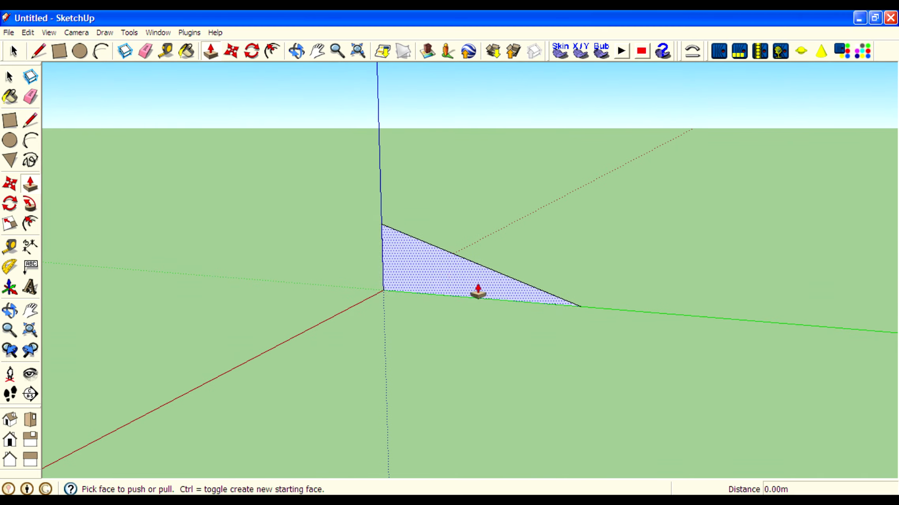
pyautogui.moveTo(478, 293); pyautogui.dragTo(397, 343)
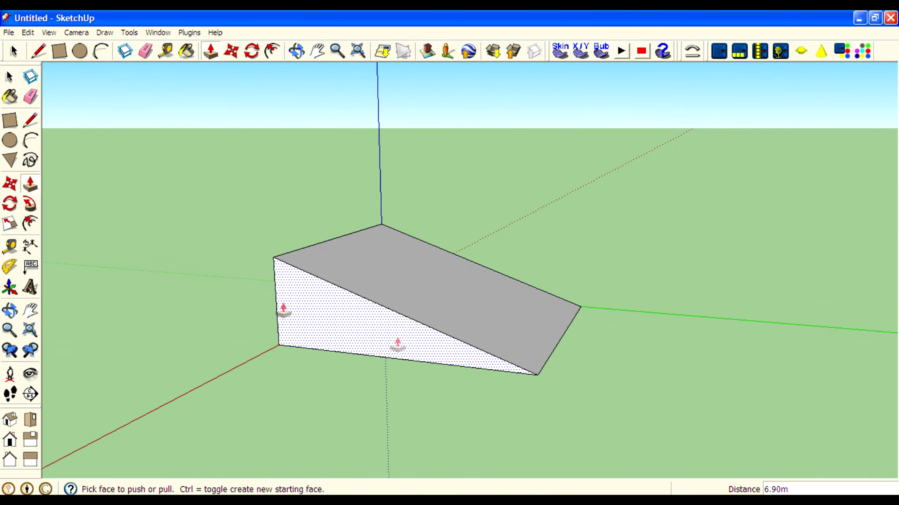
# Select the whole wedge, make it a component with the default settings, and hide it
pyautogui.moveTo(398, 344); pyautogui.dragTo(4, 62, button='middle')
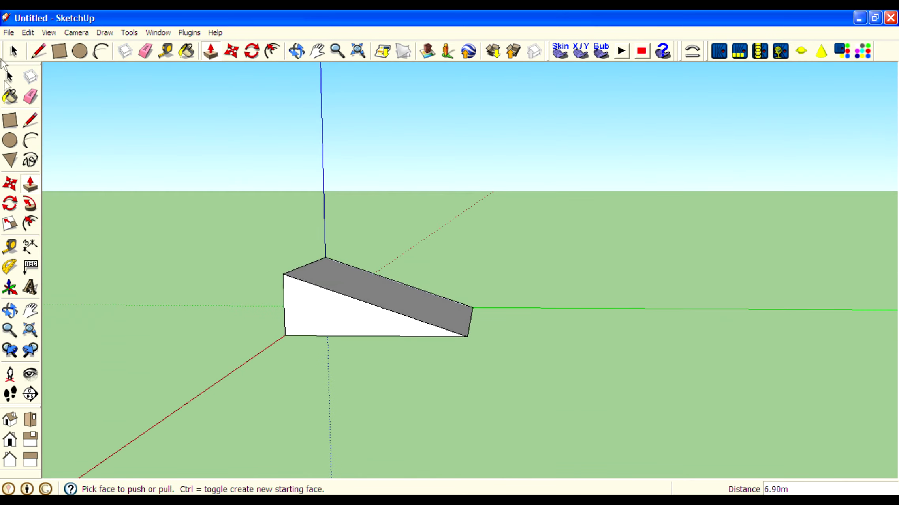
pyautogui.click(9, 76)
pyautogui.tripleClick(369, 299)
pyautogui.rightClick(371, 300)
pyautogui.click(439, 379)
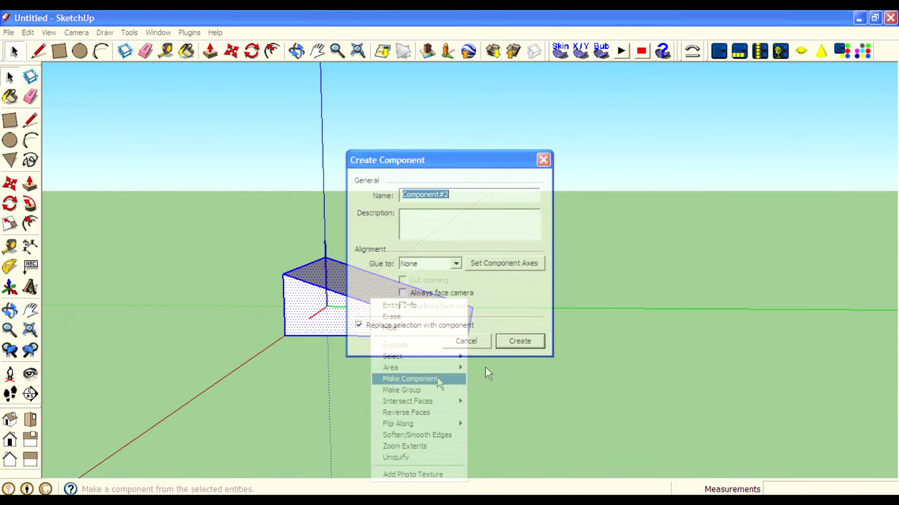
pyautogui.click(520, 340)
pyautogui.rightClick(354, 303)
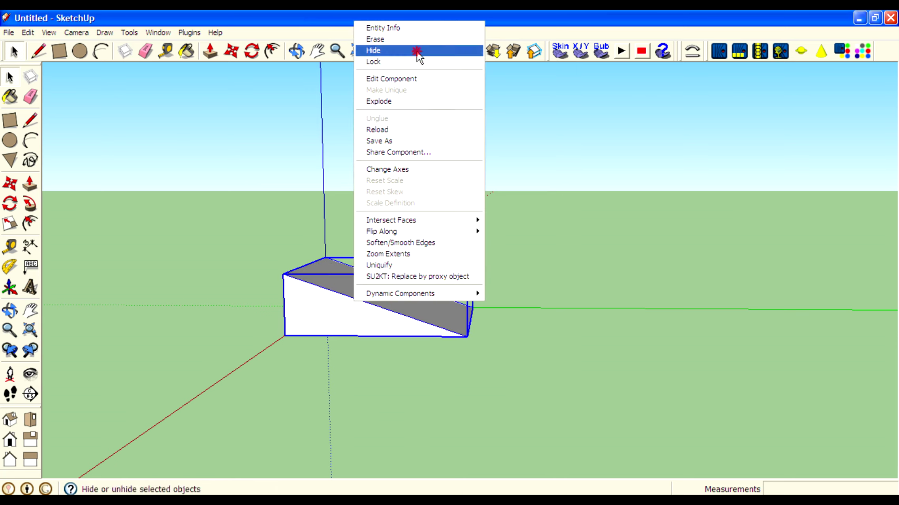
pyautogui.click(417, 51)
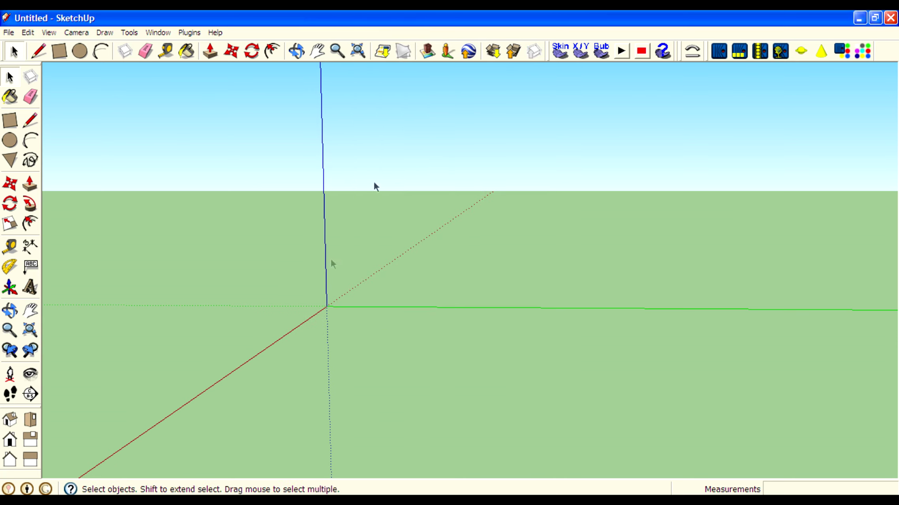
# In the right view, draw a rectangle about 4.2 m by 10.1 m from the origin
pyautogui.click(15, 125)
pyautogui.click(31, 438)
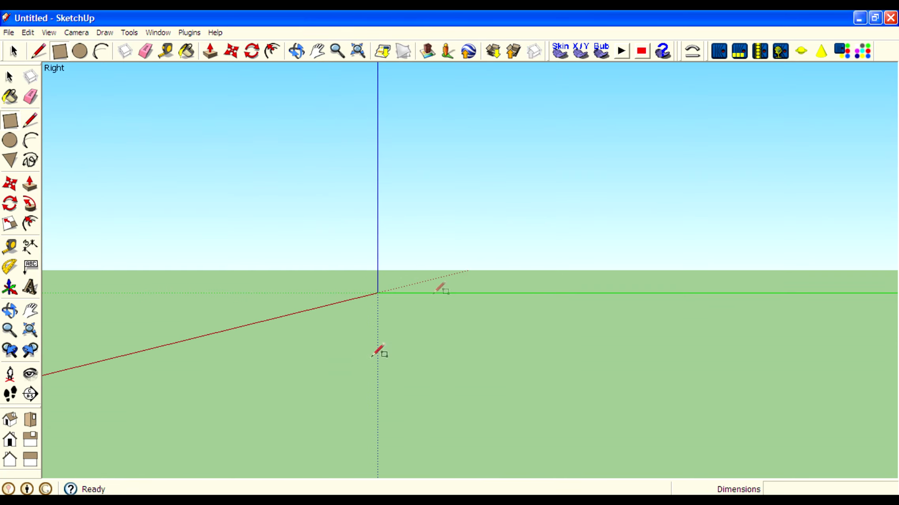
pyautogui.click(377, 293)
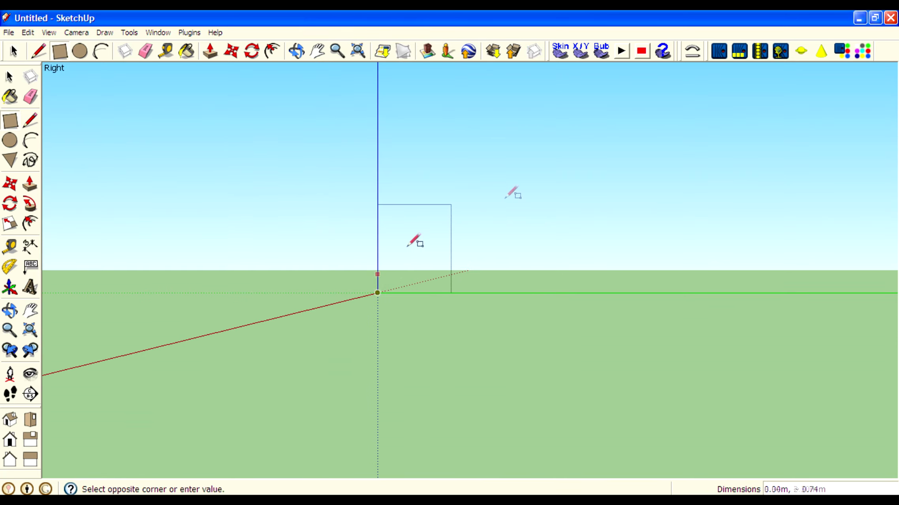
pyautogui.click(634, 186)
# Draw a downward-bulging arc between the rectangle's top corner on the blue axis and its far bottom corner, with a bulge of about 1.15 m
pyautogui.click(31, 140)
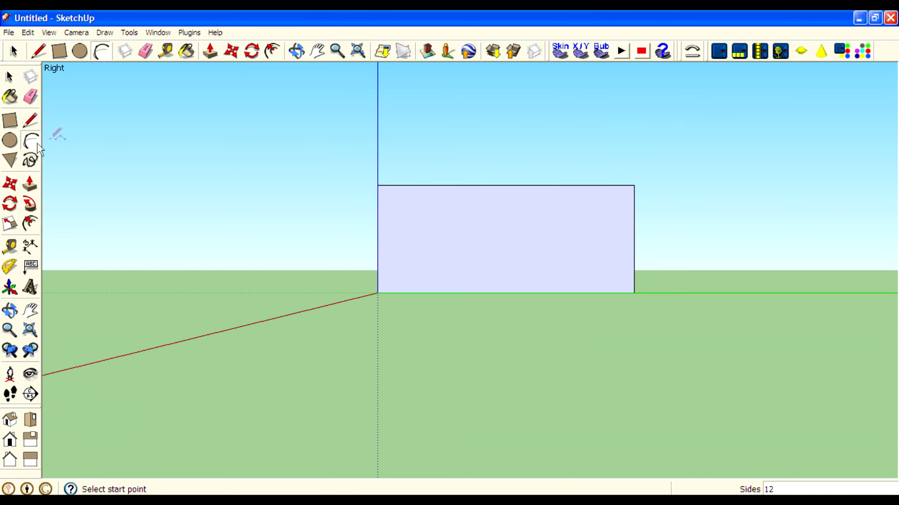
pyautogui.click(377, 185)
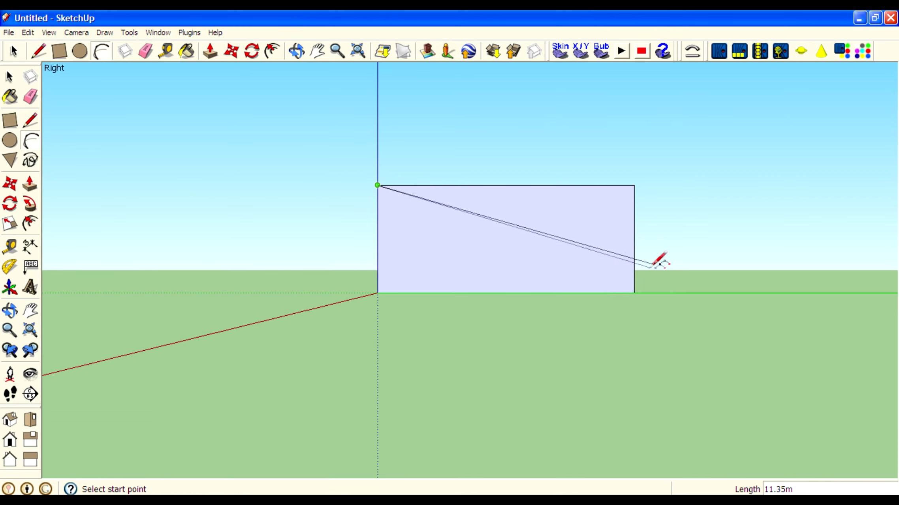
pyautogui.click(632, 292)
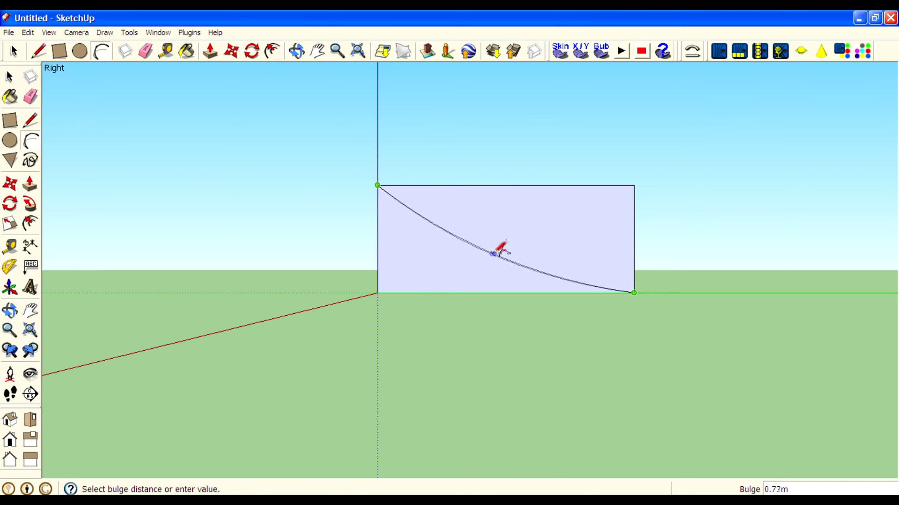
pyautogui.click(486, 257)
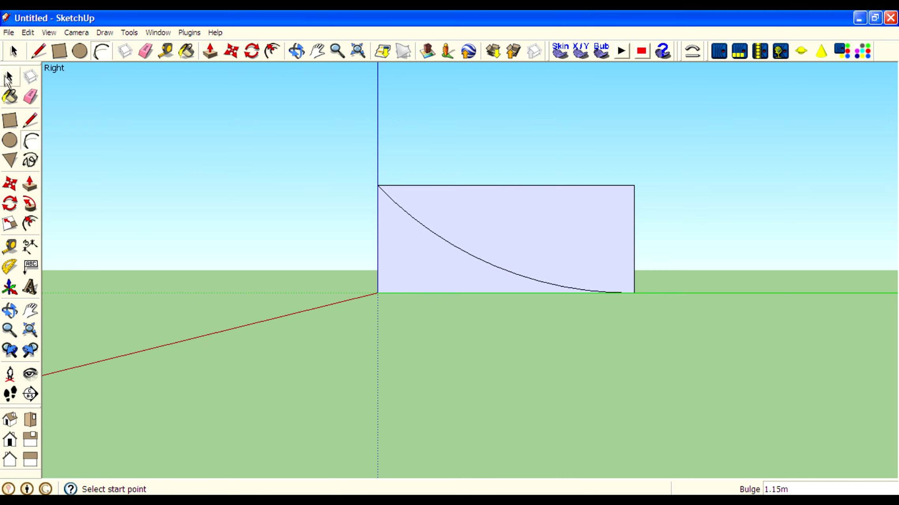
# Delete the rectangle's top and far vertical edges, leaving the curved profile below the arc
pyautogui.press('space')
pyautogui.click(584, 192)
pyautogui.press('Delete')
pyautogui.click(632, 243)
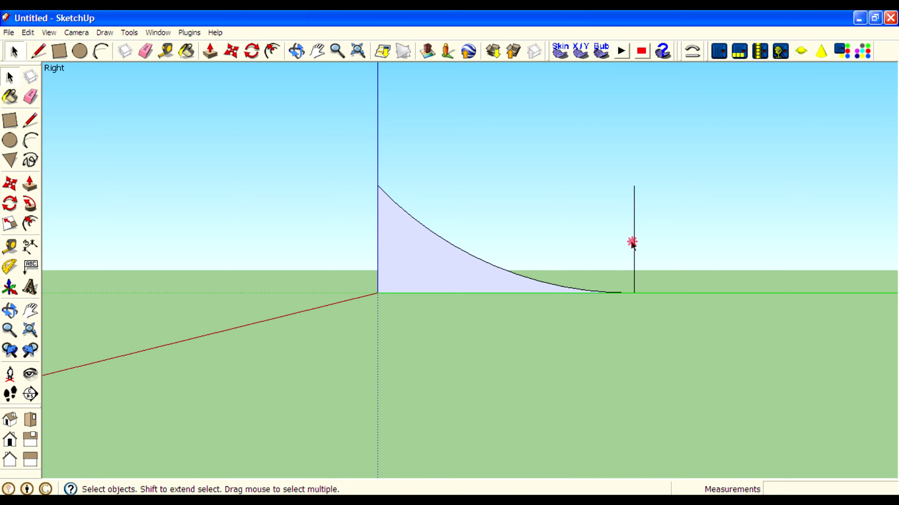
# Push/Pull the curved profile along the red axis into a solid curved ramp
pyautogui.moveTo(676, 247); pyautogui.dragTo(89, 159, button='middle')
pyautogui.press('p')
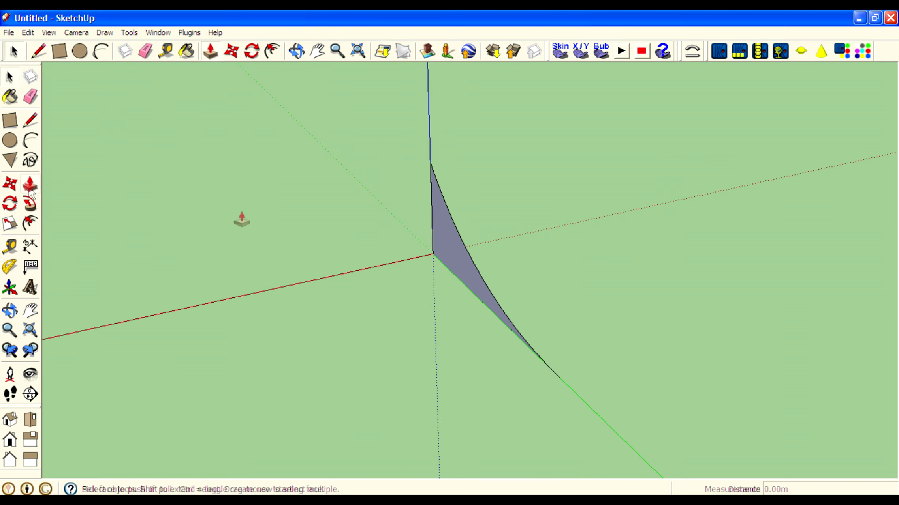
pyautogui.moveTo(461, 282); pyautogui.dragTo(275, 303)
# Turn the whole curved ramp into a component with the default settings and hide it
pyautogui.moveTo(274, 303); pyautogui.dragTo(864, 214, button='middle')
pyautogui.click(9, 76)
pyautogui.moveTo(293, 191); pyautogui.dragTo(675, 471)
pyautogui.rightClick(419, 309)
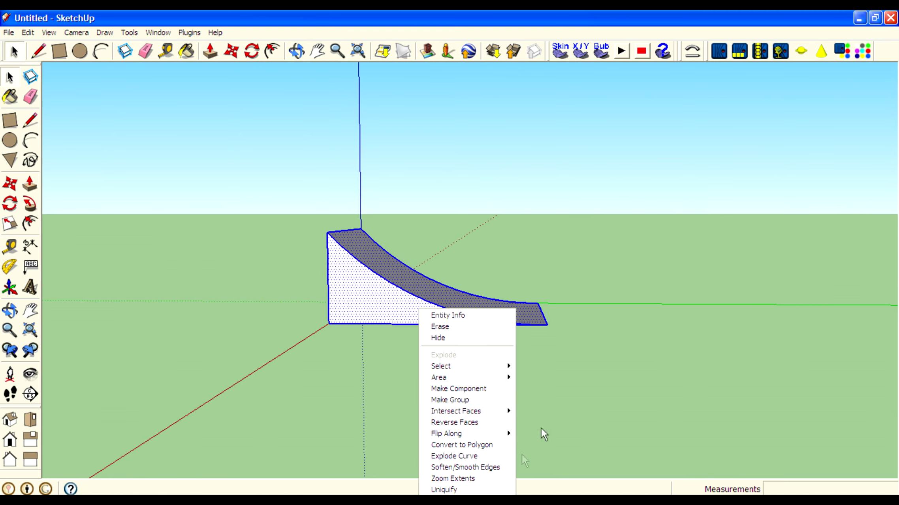
pyautogui.click(492, 390)
pyautogui.click(520, 340)
pyautogui.rightClick(356, 274)
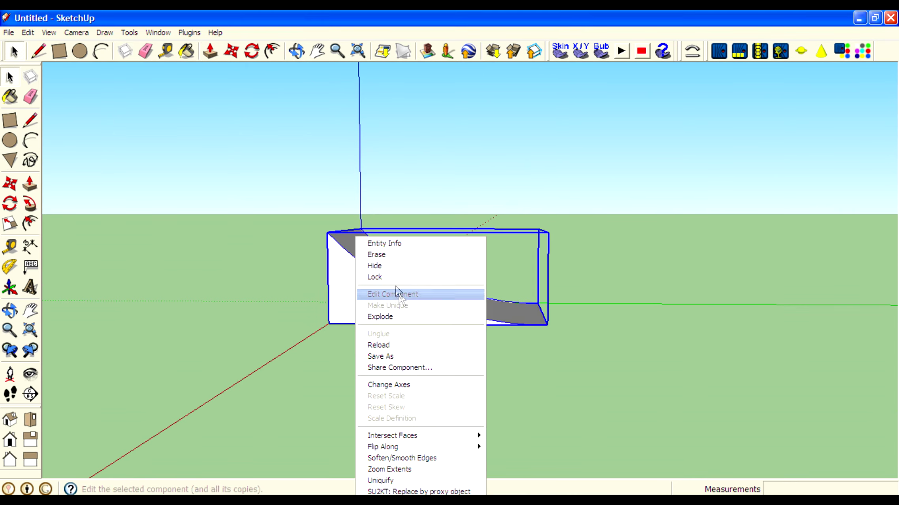
pyautogui.click(397, 278)
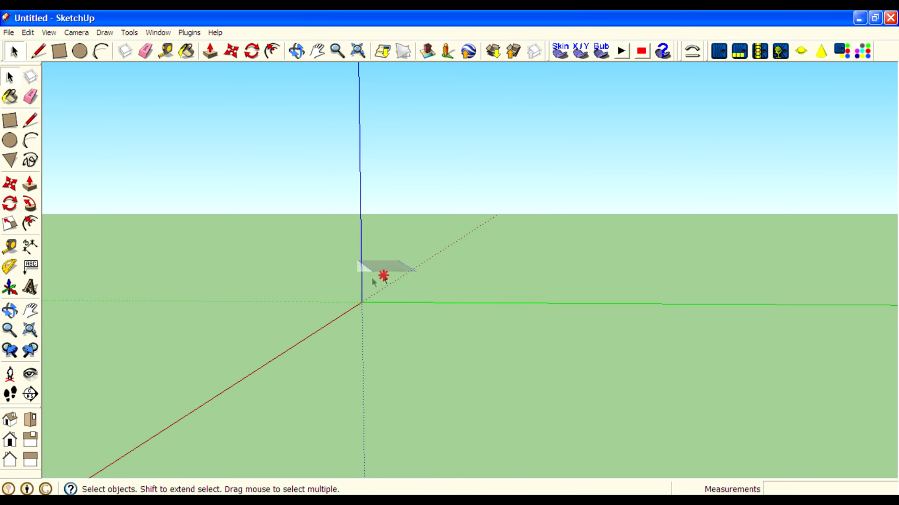
# Draw an upright rectangle about 6.3 m by 15.1 m from the origin, with a vertical line near the blue axis and a diagonal to the far bottom corner
pyautogui.scroll(1, 433, 327)
pyautogui.click(10, 120)
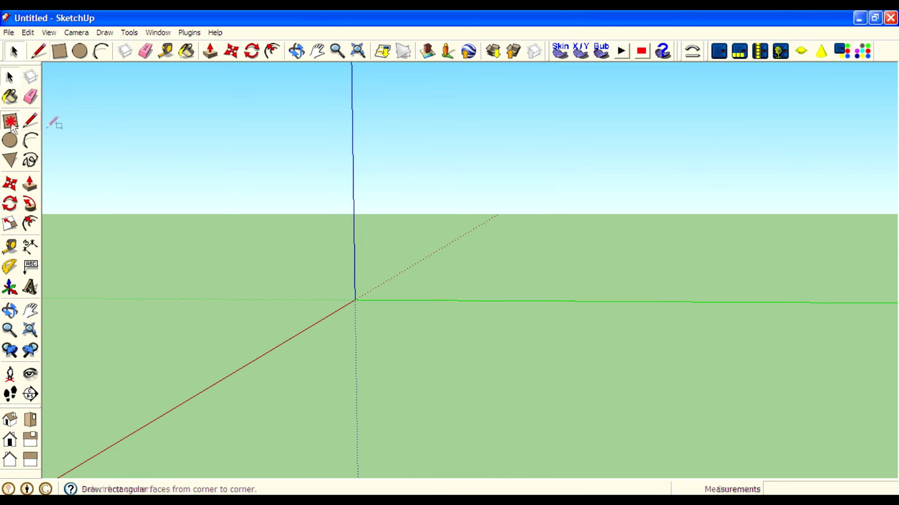
pyautogui.click(354, 300)
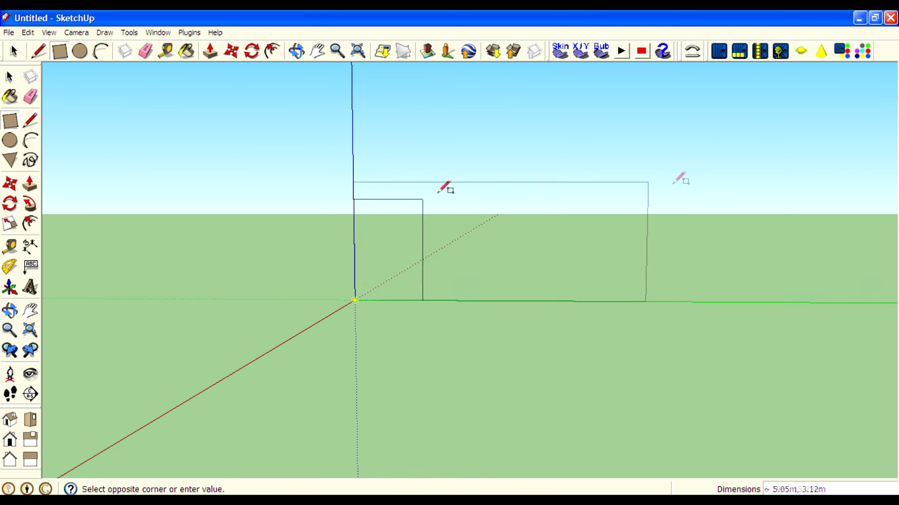
pyautogui.click(645, 179)
pyautogui.click(30, 120)
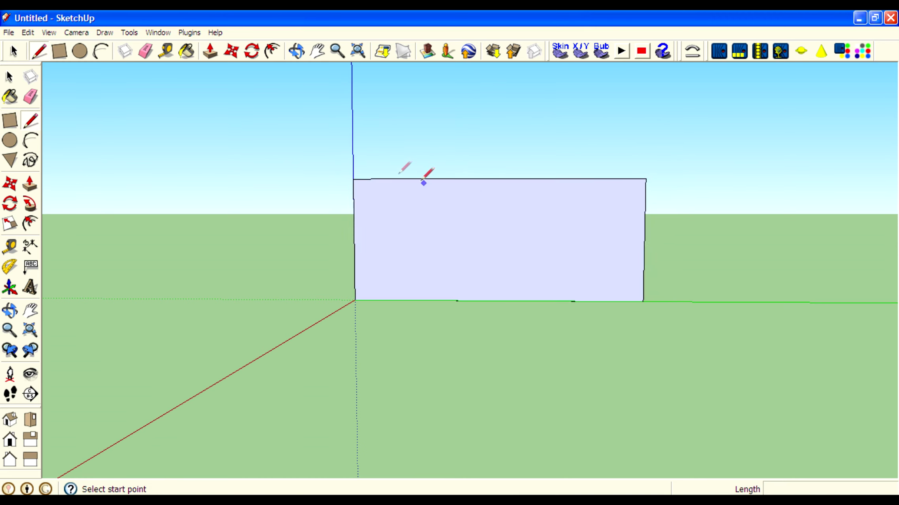
pyautogui.click(380, 178)
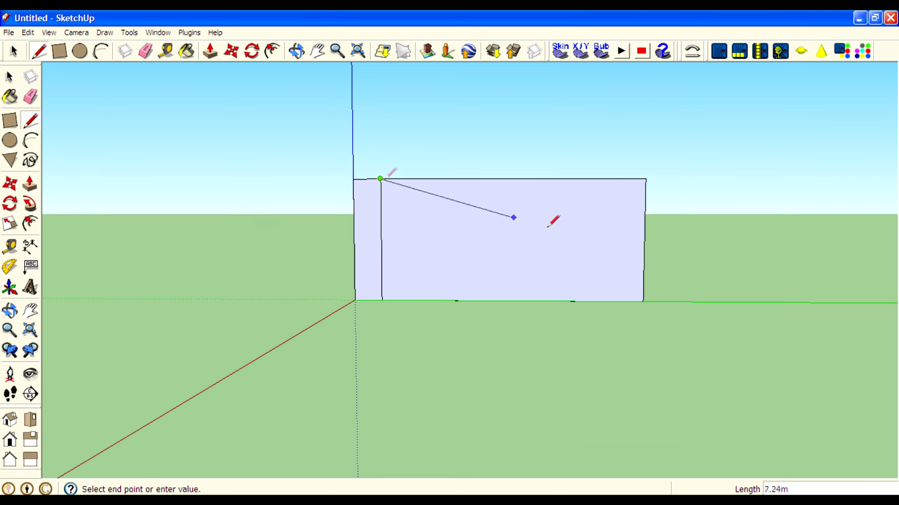
# Delete the top edge above the diagonal, the far vertical edge and the inner vertical line, leaving a flat-topped wedge profile
pyautogui.click(8, 77)
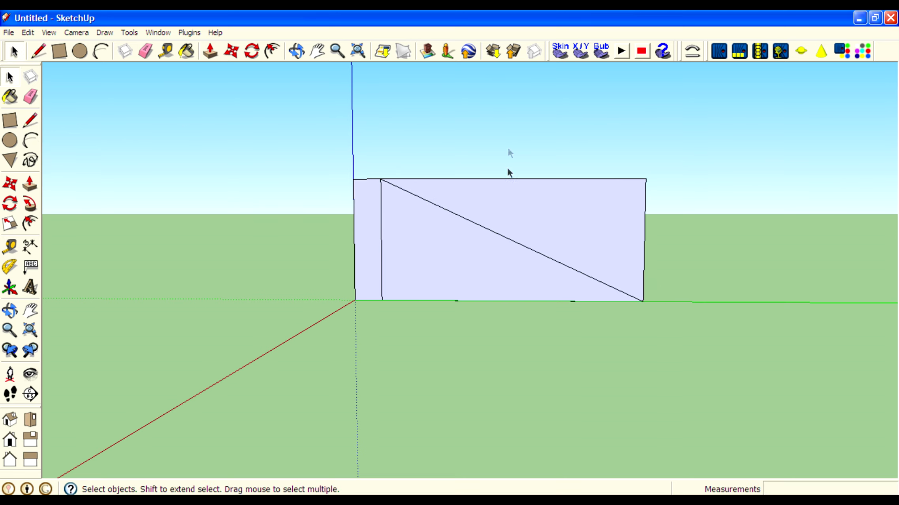
pyautogui.click(524, 180)
pyautogui.press('Delete')
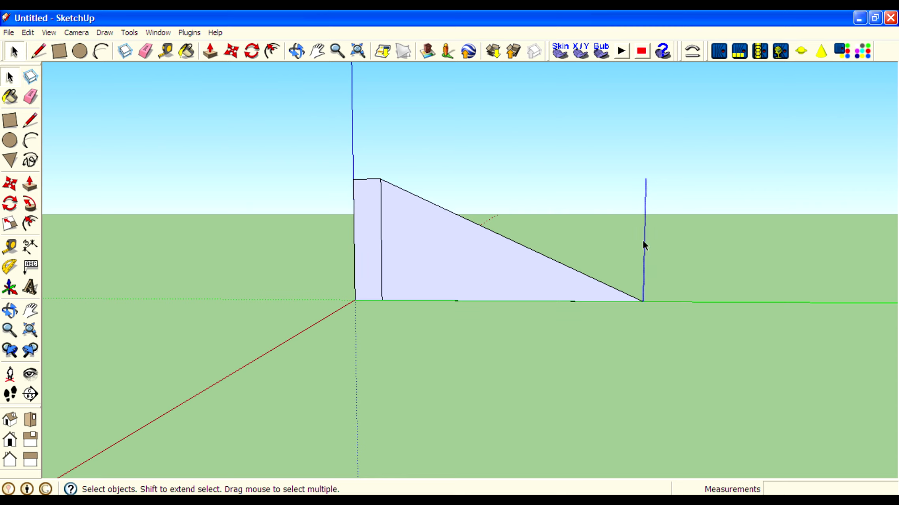
pyautogui.moveTo(643, 245); pyautogui.dragTo(92, 114, button='middle')
pyautogui.scroll(2, 435, 198)
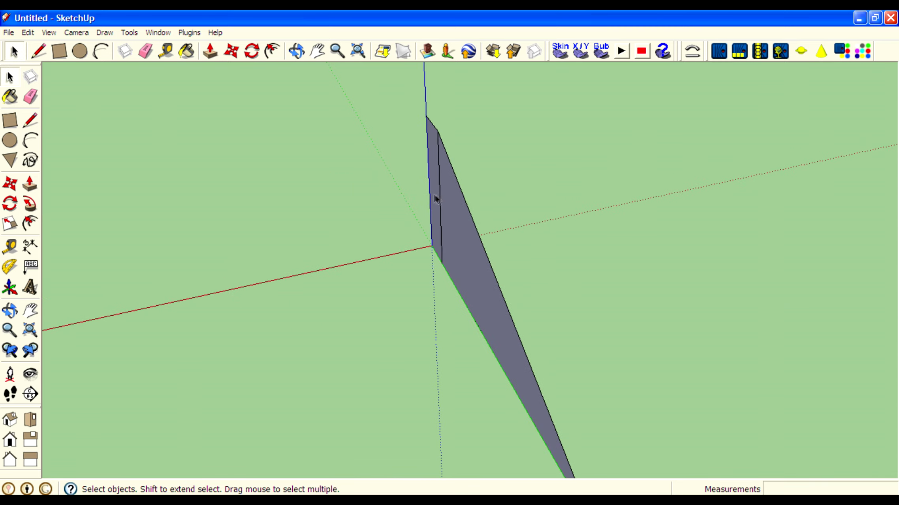
# Push/Pull the flat-topped wedge profile about 11 m along the red axis
pyautogui.scroll(-2, 438, 194)
pyautogui.press('p')
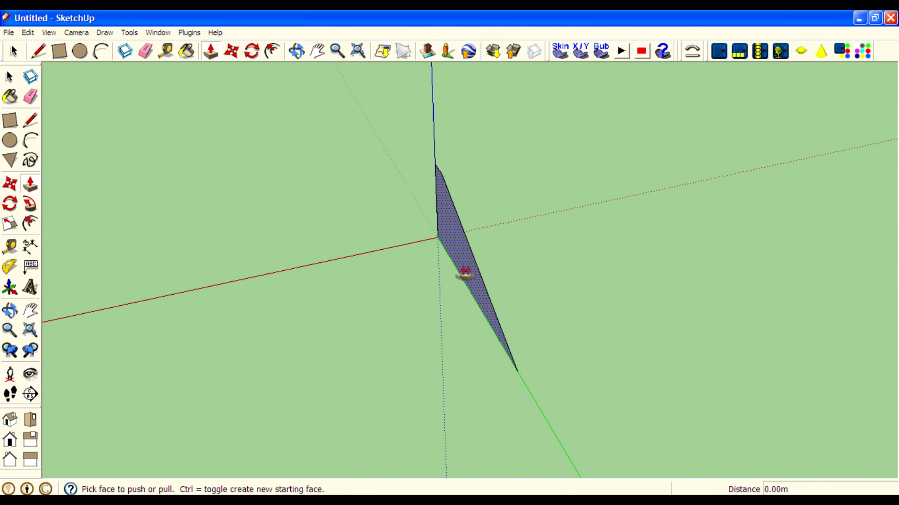
pyautogui.moveTo(465, 271); pyautogui.dragTo(302, 305)
pyautogui.scroll(-2, 438, 292)
pyautogui.moveTo(595, 349); pyautogui.dragTo(881, 202, button='middle')
pyautogui.moveTo(652, 334); pyautogui.dragTo(764, 281, button='middle')
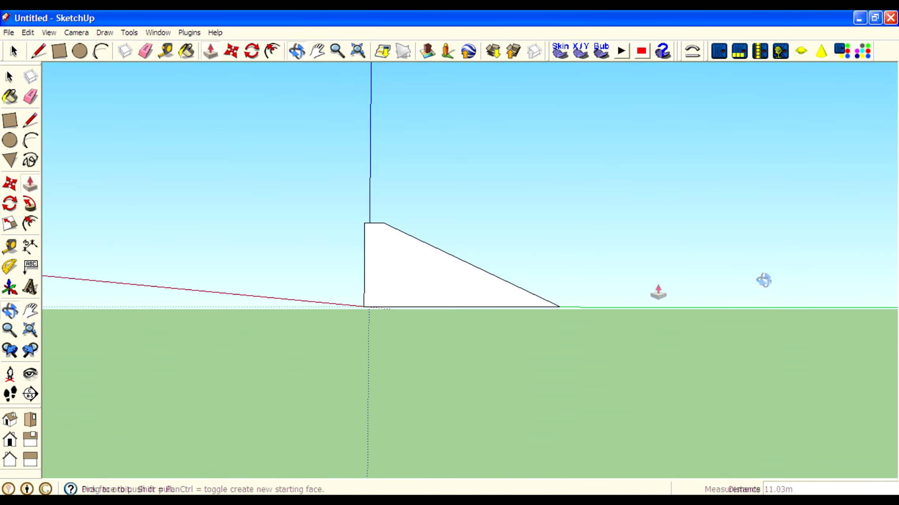
# Make the whole flat-topped wedge ramp a component with the default settings, and hide that component
pyautogui.scroll(2, 389, 277)
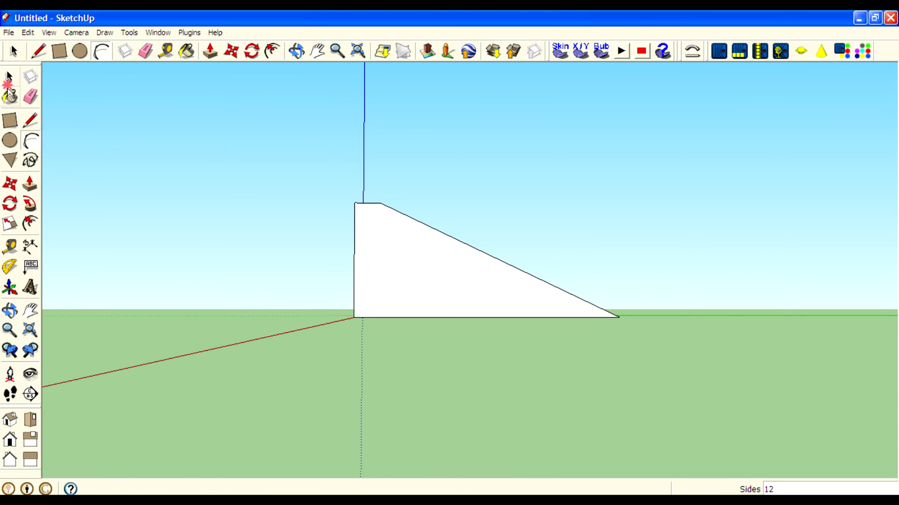
pyautogui.click(10, 76)
pyautogui.moveTo(537, 281); pyautogui.dragTo(219, 145)
pyautogui.rightClick(466, 269)
pyautogui.click(524, 345)
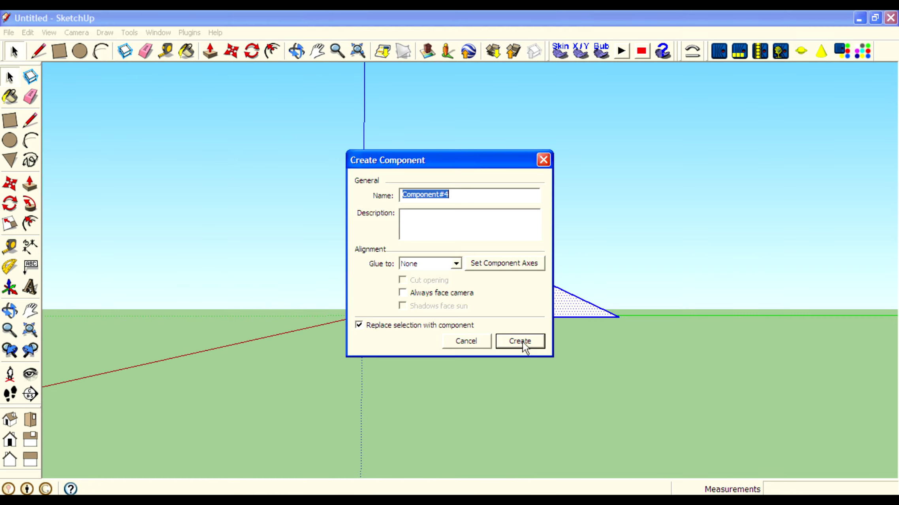
pyautogui.click(520, 341)
pyautogui.rightClick(502, 295)
pyautogui.click(521, 43)
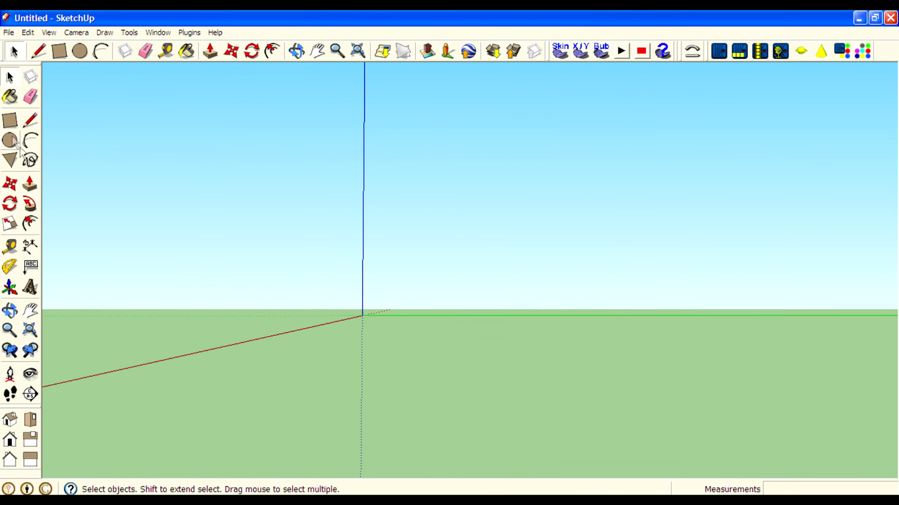
# Draw an upright rectangle about 11.7 m by 22.5 m from the origin and split it with a vertical line near the blue axis
pyautogui.click(10, 120)
pyautogui.click(362, 315)
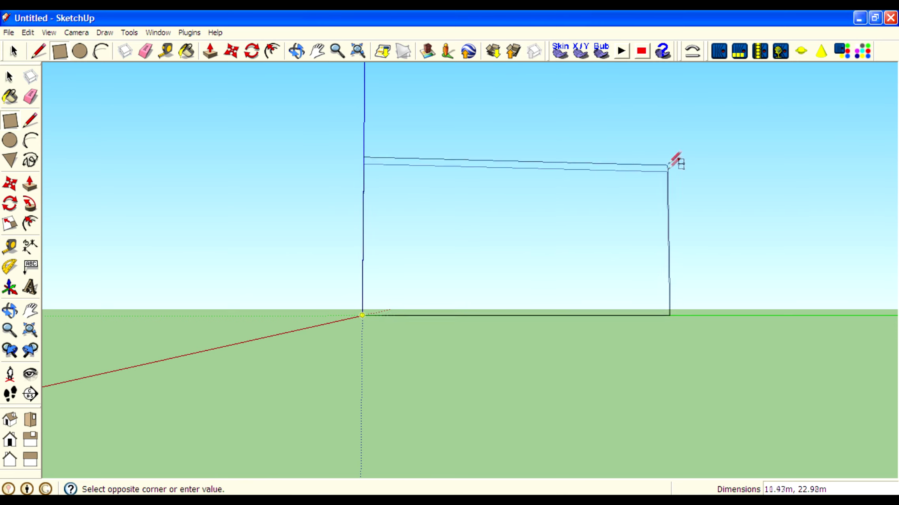
pyautogui.click(662, 161)
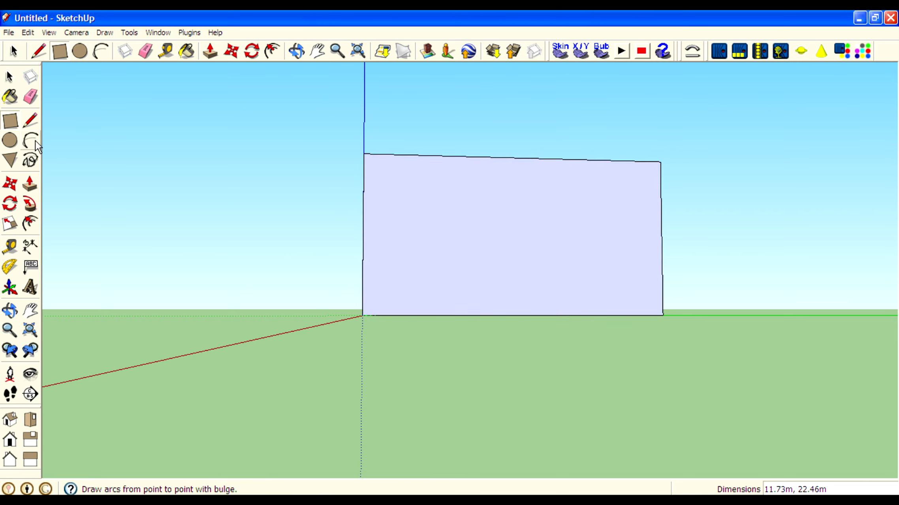
pyautogui.click(30, 120)
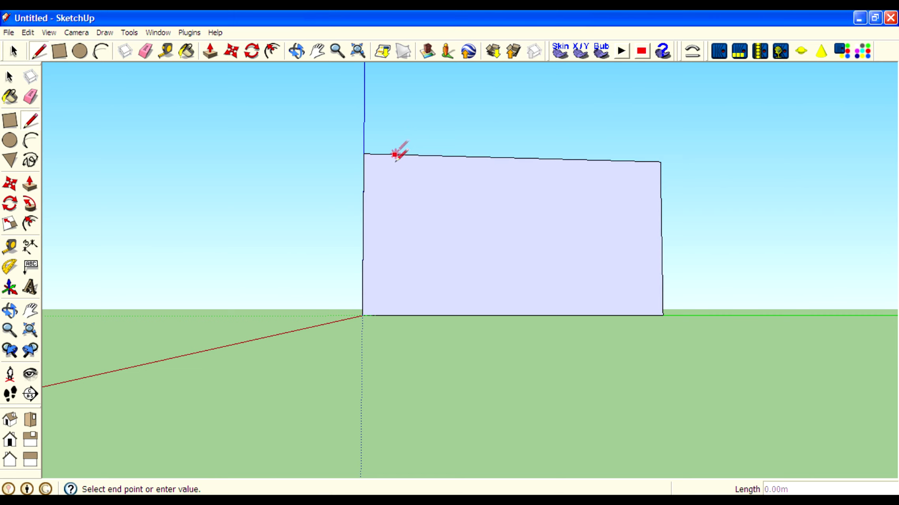
# Draw a downward-bulging arc from the top of the inner vertical line to the rectangle's far bottom corner
pyautogui.click(30, 142)
pyautogui.click(394, 155)
pyautogui.click(662, 315)
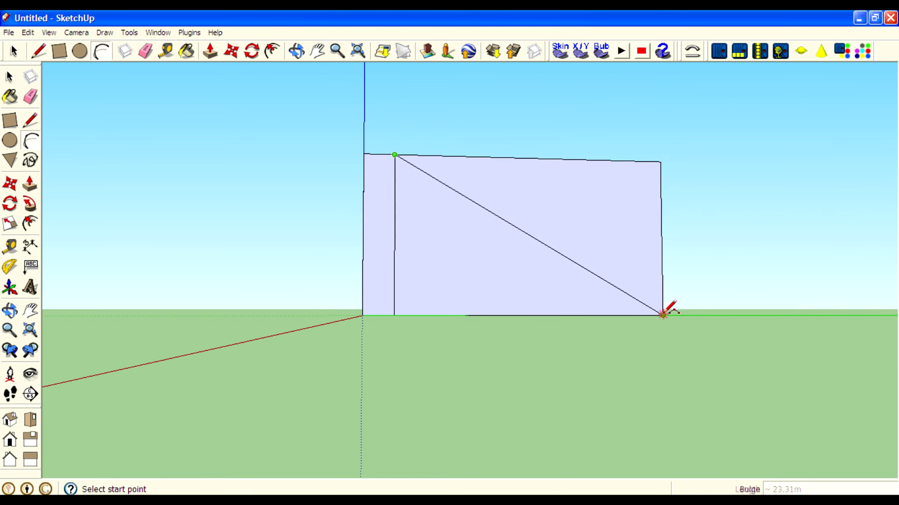
pyautogui.click(572, 306)
# Delete the top edge above the arc, the far vertical edge and the inner vertical line, leaving a flat-topped curved profile
pyautogui.moveTo(828, 253); pyautogui.dragTo(542, 305, button='middle')
pyautogui.press('space')
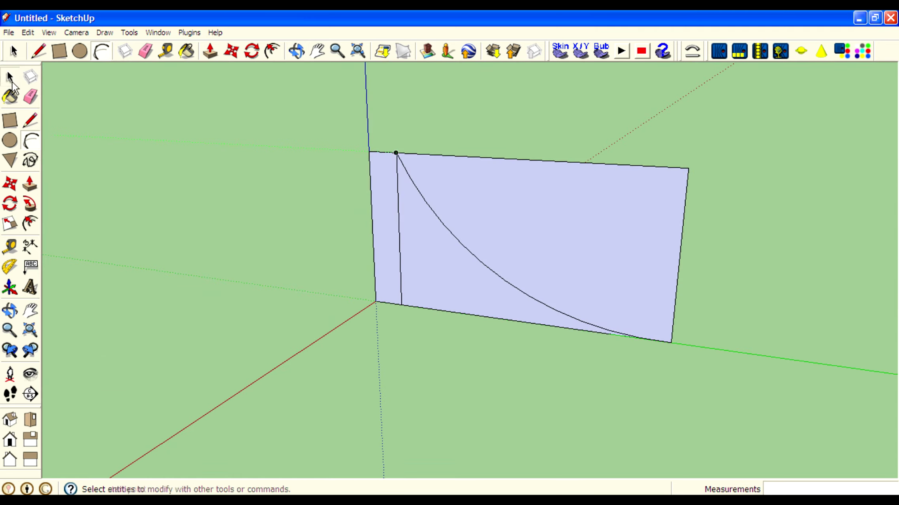
pyautogui.click(484, 164)
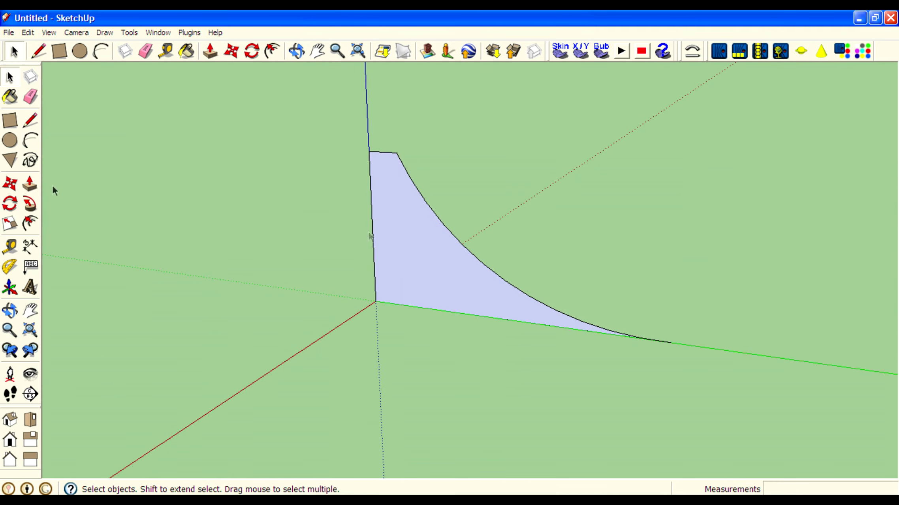
# Push/Pull the flat-topped curved profile about 18.5 m along the red axis and shift its front side face by about 2.1 m
pyautogui.press('p')
pyautogui.scroll(-3, 475, 305)
pyautogui.moveTo(475, 305); pyautogui.dragTo(378, 380)
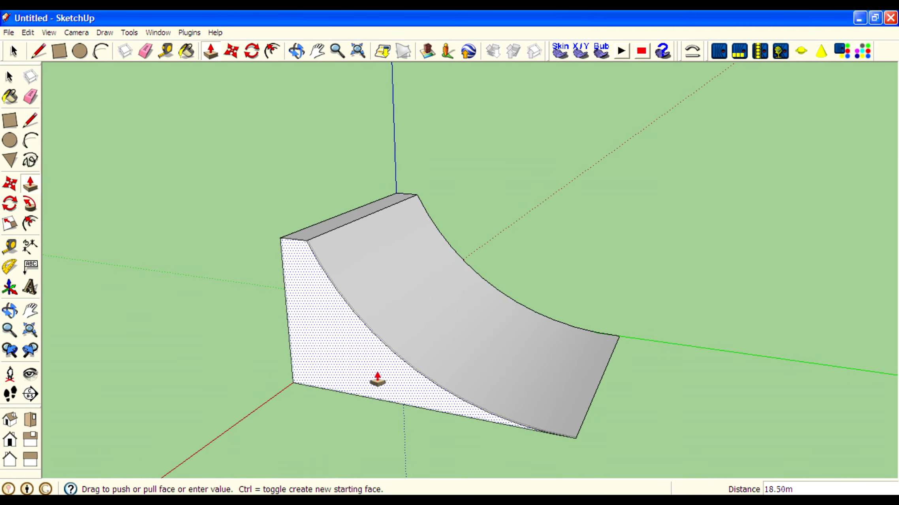
pyautogui.scroll(-4, 363, 325)
pyautogui.moveTo(698, 327)
pyautogui.mouseDown(button='middle')
pyautogui.moveTo(838, 253)
pyautogui.moveTo(501, 364)
pyautogui.moveTo(590, 295)
pyautogui.moveTo(703, 297)
pyautogui.moveTo(553, 342)
pyautogui.mouseUp(button='middle')
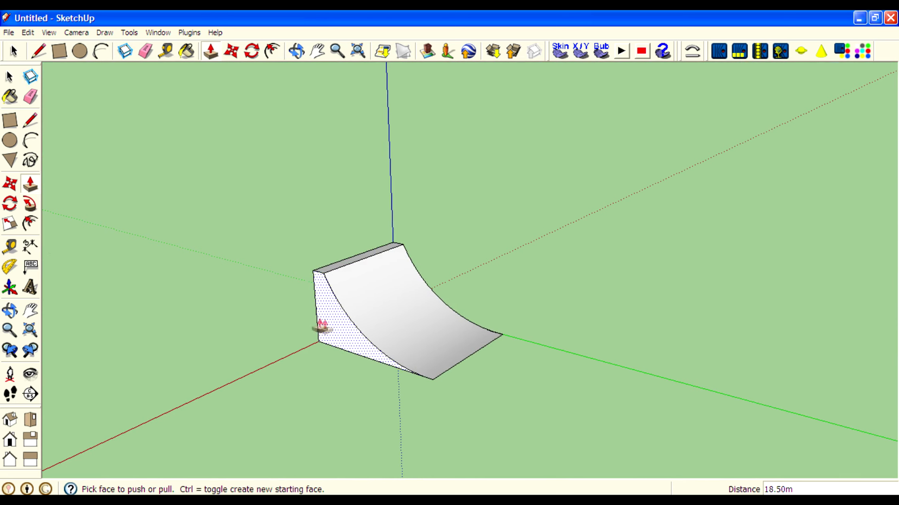
pyautogui.moveTo(322, 326); pyautogui.dragTo(347, 267)
pyautogui.scroll(-2, 382, 264)
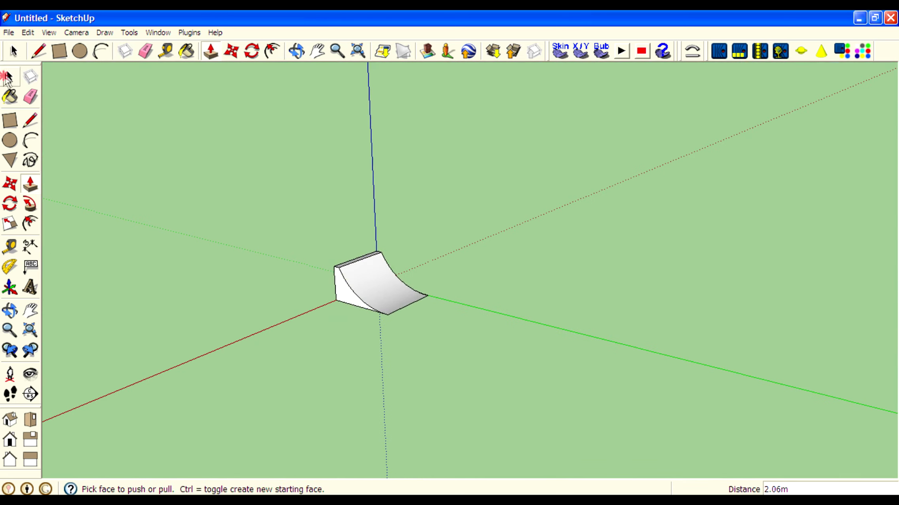
# Convert the whole flat-topped curved ramp to a component with the default settings and hide it
pyautogui.click(8, 77)
pyautogui.moveTo(228, 181); pyautogui.dragTo(429, 316)
pyautogui.rightClick(383, 296)
pyautogui.click(450, 375)
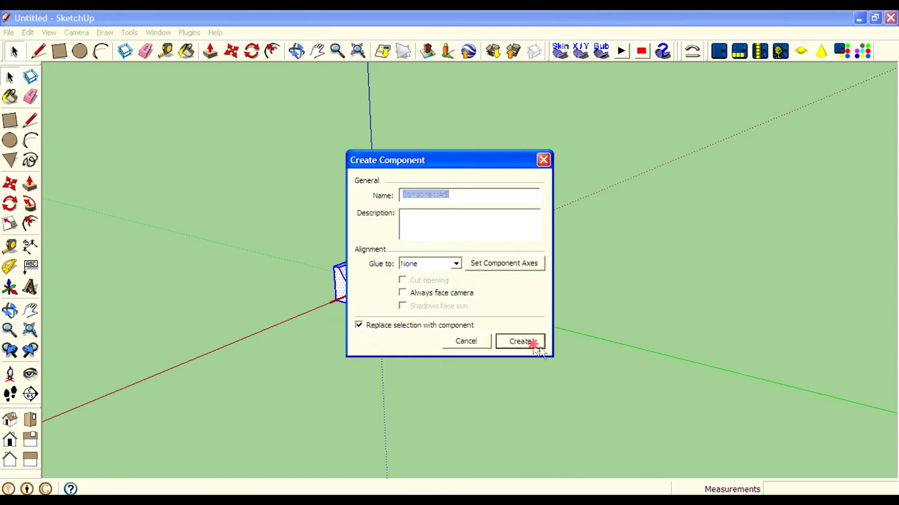
pyautogui.click(533, 342)
pyautogui.scroll(4, 292, 301)
pyautogui.rightClick(428, 237)
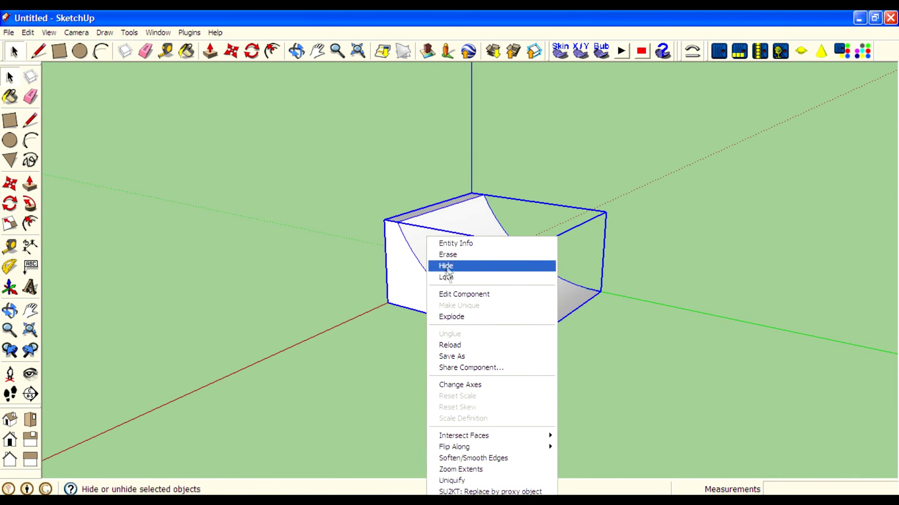
pyautogui.click(446, 266)
# In the right view, draw a rectangle about 20.5 m tall from the origin along the green axis
pyautogui.click(30, 440)
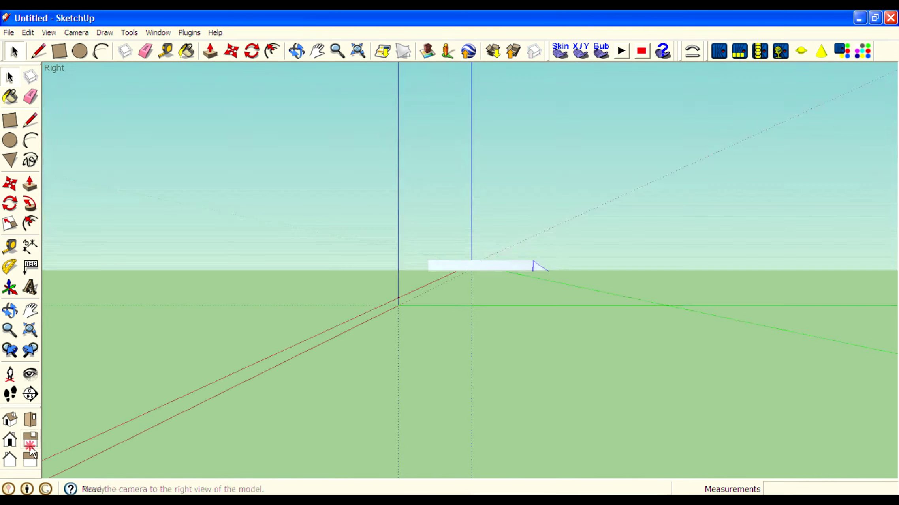
pyautogui.press('r')
pyautogui.click(375, 334)
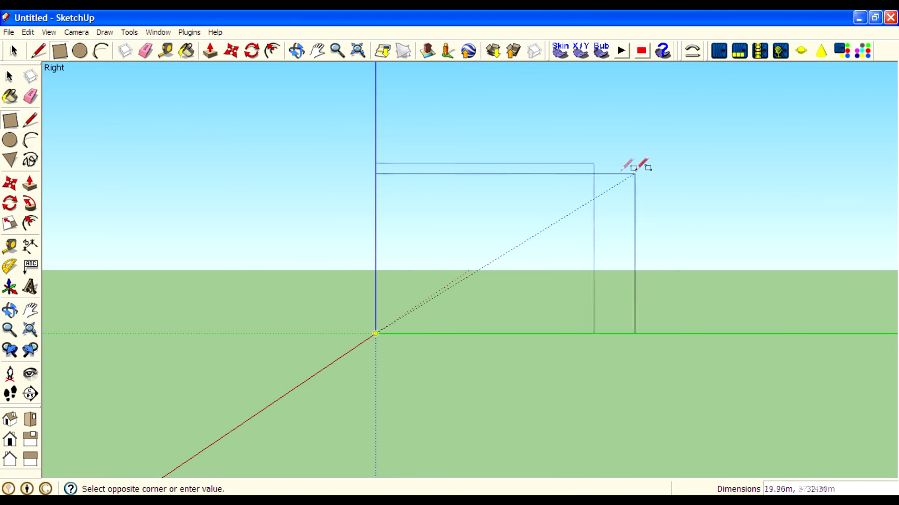
pyautogui.click(674, 168)
# Draw a full-height vertical line inside the rectangle near the blue axis and move it about 1 m away from that axis
pyautogui.press('l')
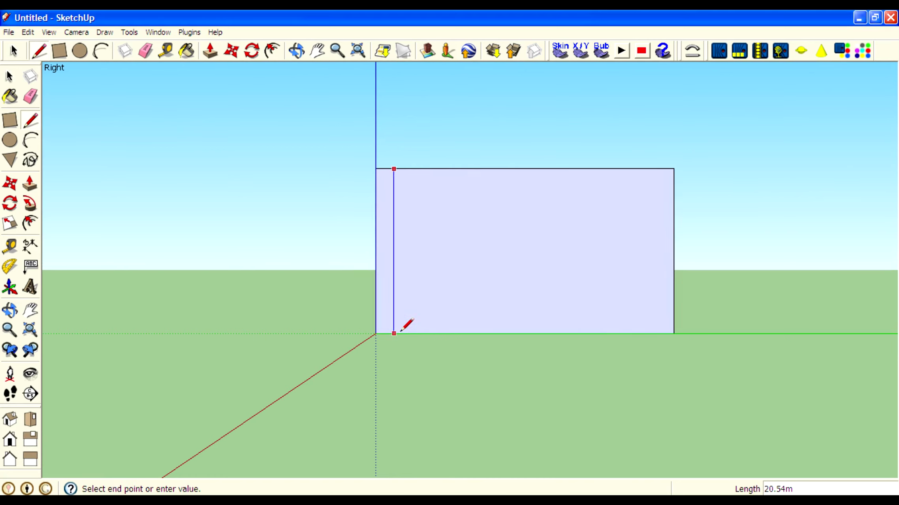
pyautogui.click(10, 184)
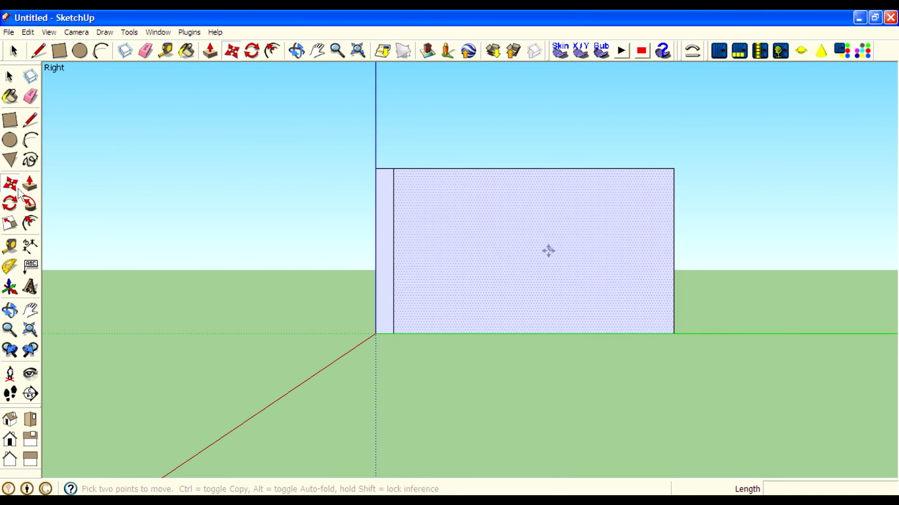
pyautogui.click(394, 265)
pyautogui.click(401, 264)
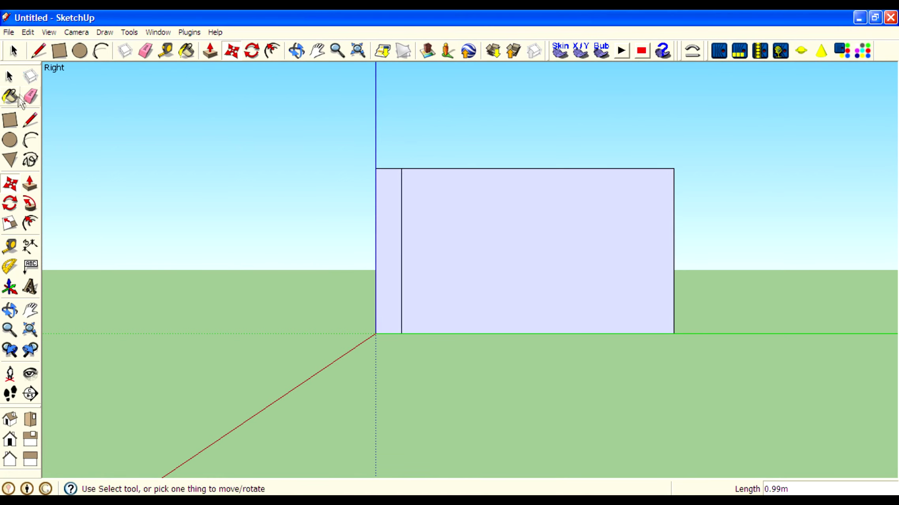
# Draw a downward-bulging arc between the top of the inner vertical line and the 20.5 m tall rectangle's far bottom corner
pyautogui.press('space')
pyautogui.click(39, 147)
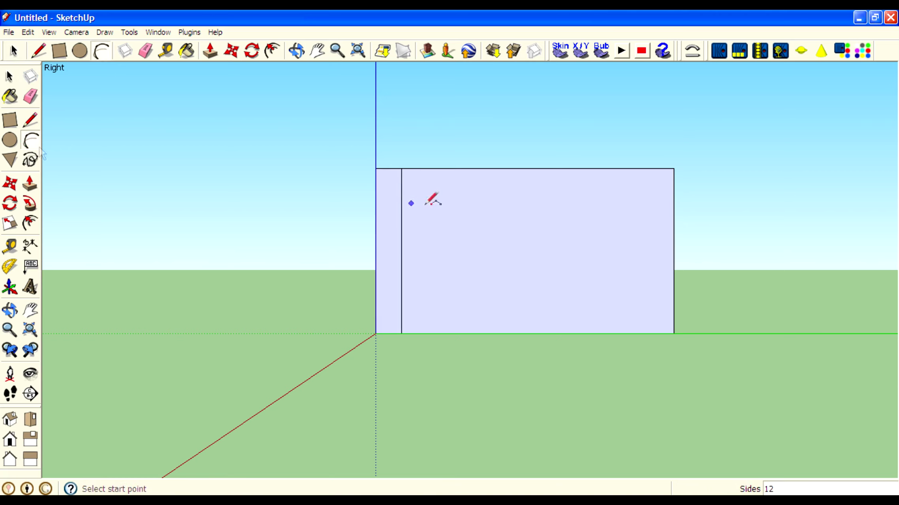
pyautogui.click(674, 333)
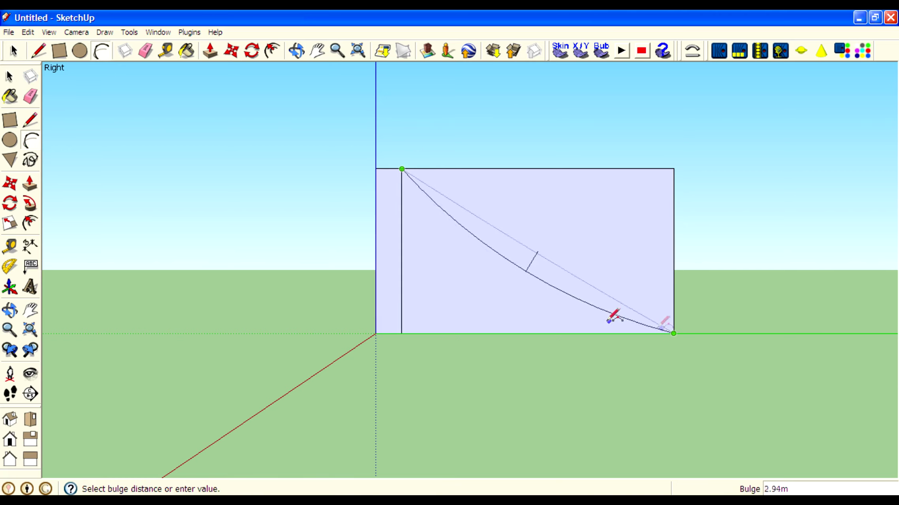
pyautogui.click(593, 318)
# Delete the rectangle edges above the arc and the inner vertical line, and extrude the remaining flat-topped profile along the red axis
pyautogui.moveTo(752, 307); pyautogui.dragTo(671, 367, button='middle')
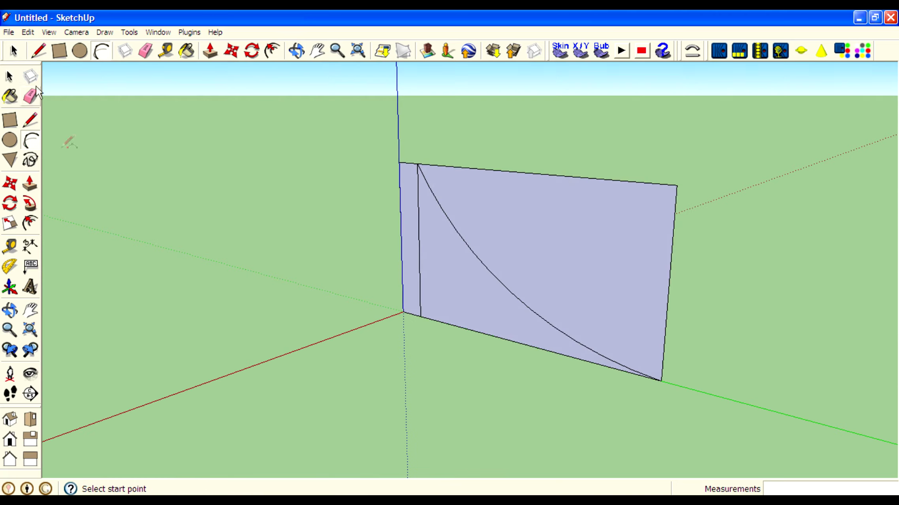
pyautogui.click(10, 76)
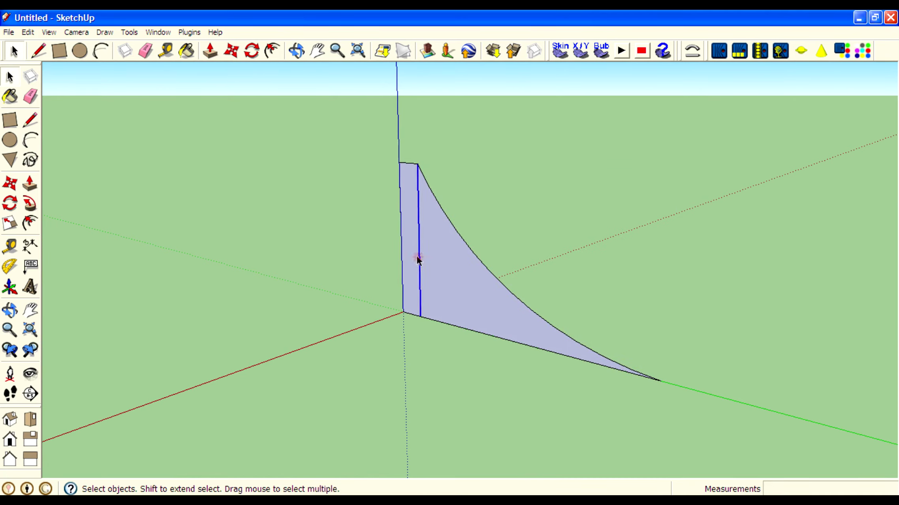
pyautogui.click(29, 184)
pyautogui.scroll(-2, 457, 305)
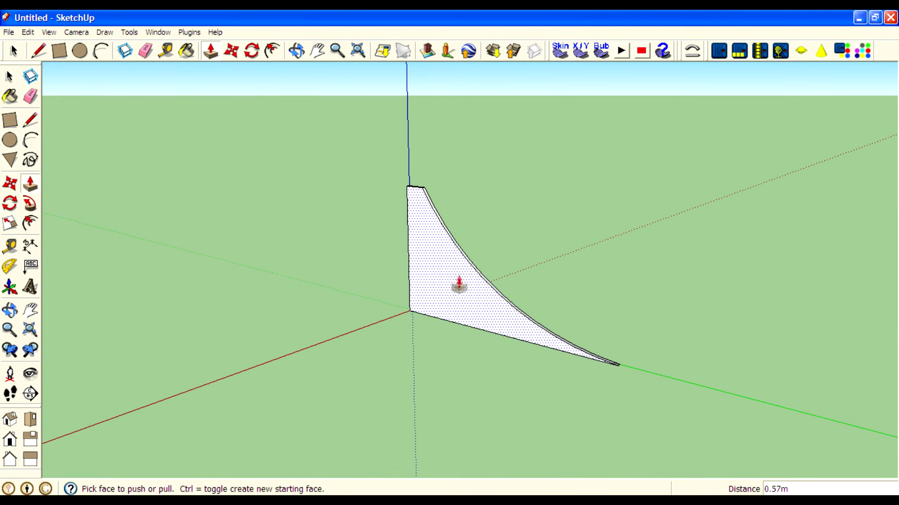
pyautogui.moveTo(448, 292); pyautogui.dragTo(250, 359)
pyautogui.scroll(-3, 327, 247)
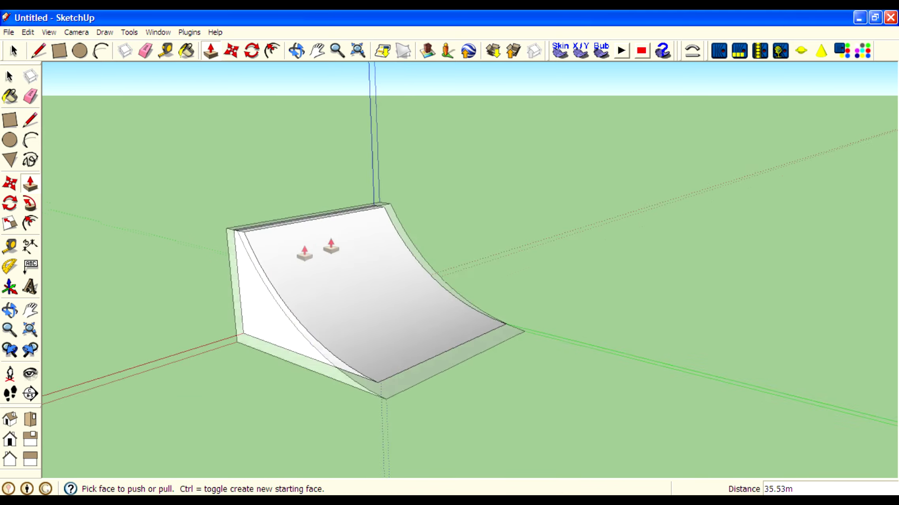
pyautogui.moveTo(494, 346); pyautogui.dragTo(596, 355, button='middle')
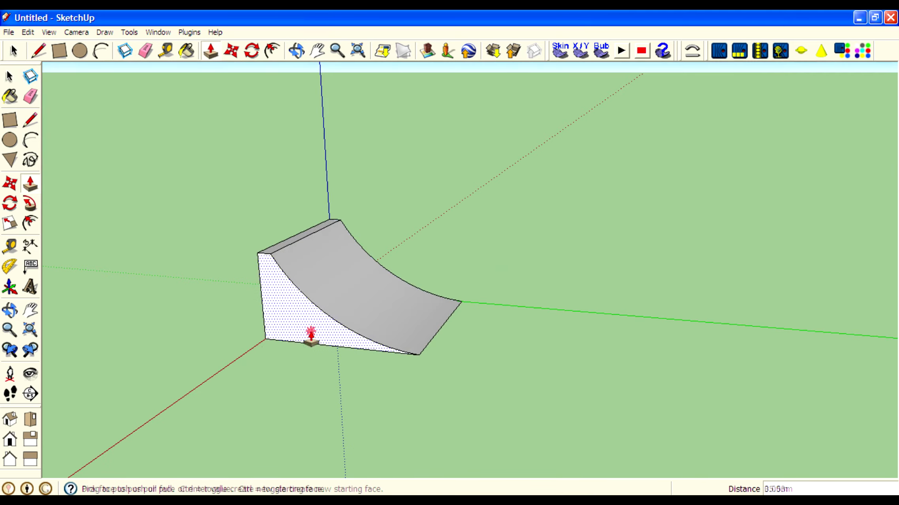
pyautogui.moveTo(311, 341); pyautogui.dragTo(297, 354)
# Convert the entire extruded ramp to a component with the default settings
pyautogui.click(10, 77)
pyautogui.moveTo(136, 153); pyautogui.dragTo(672, 456)
pyautogui.rightClick(350, 308)
pyautogui.click(420, 376)
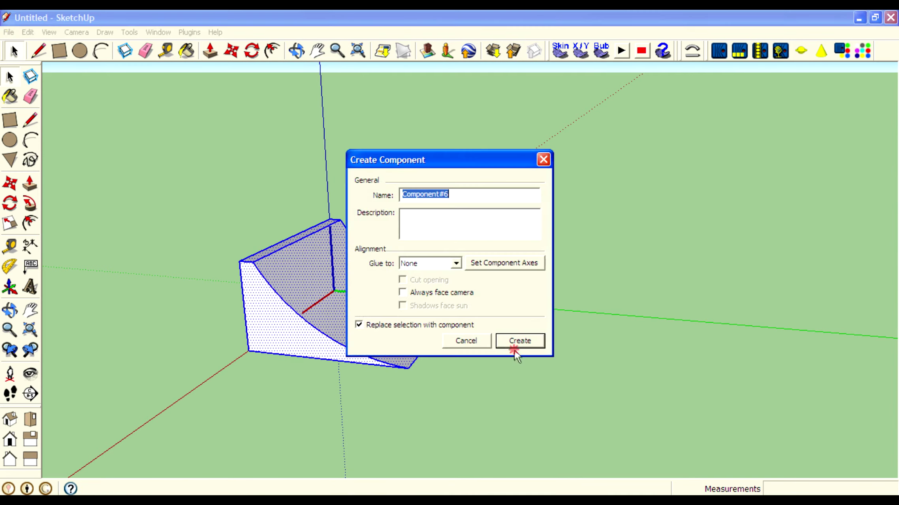
pyautogui.click(514, 342)
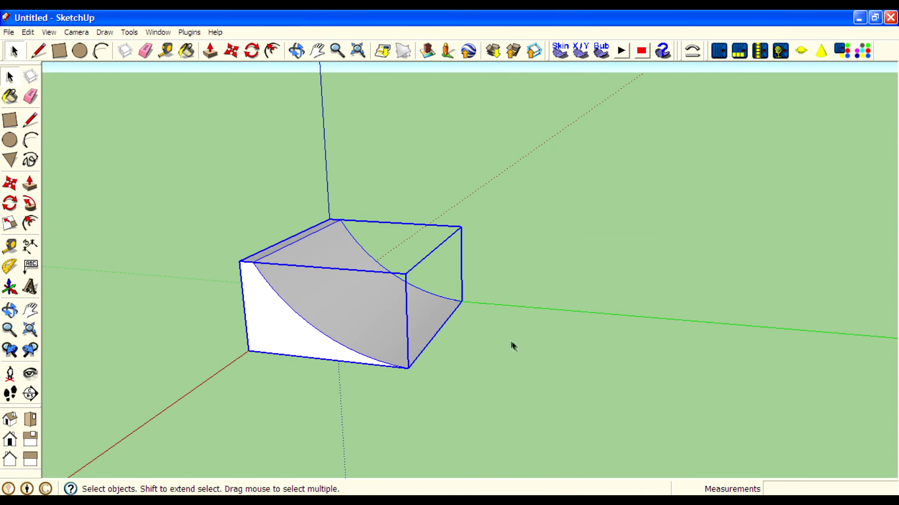
# In the right view, copy the ramp component about 41 m along the green axis
pyautogui.click(30, 444)
pyautogui.click(10, 184)
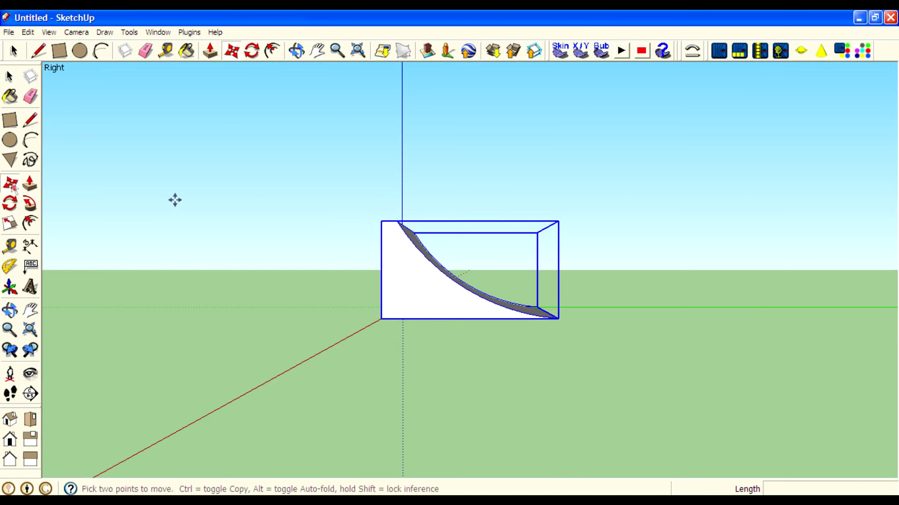
pyautogui.click(437, 285)
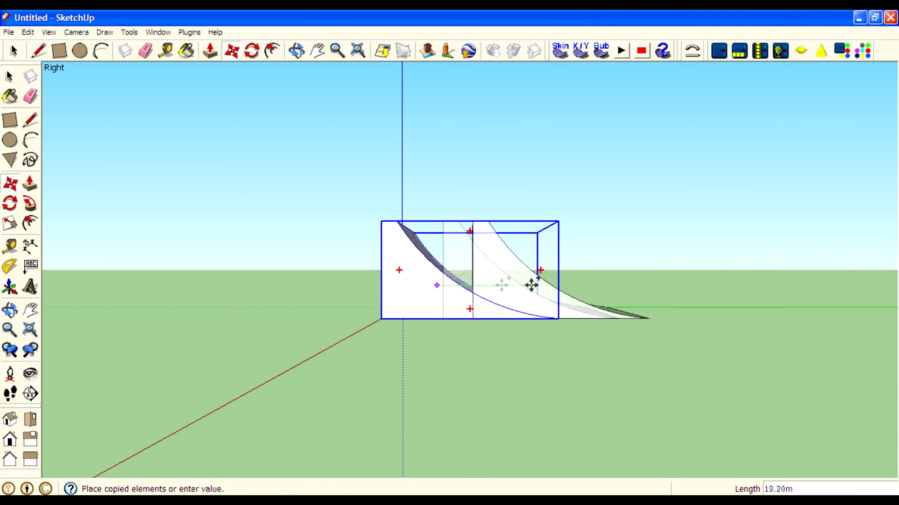
pyautogui.click(632, 285)
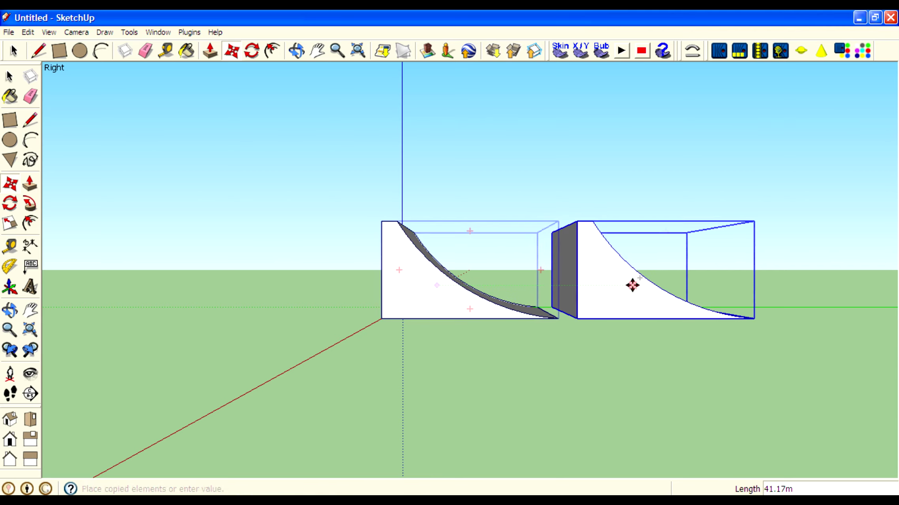
# Flip the copied ramp along the component's red axis and along its green axis
pyautogui.press('space')
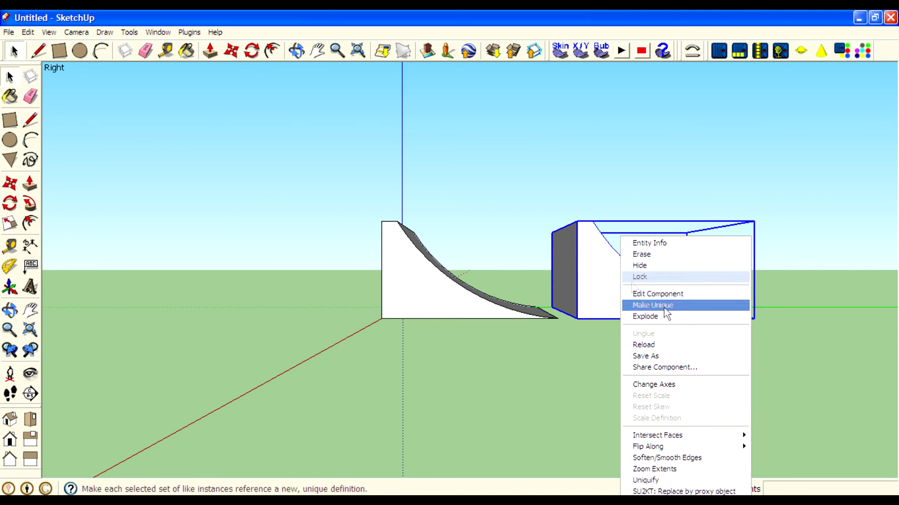
pyautogui.moveTo(694, 447)
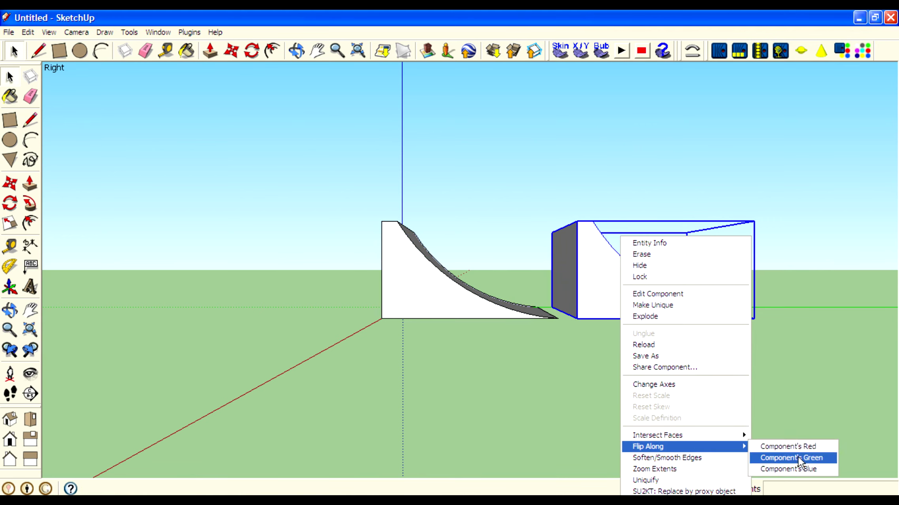
pyautogui.click(790, 446)
pyautogui.rightClick(637, 299)
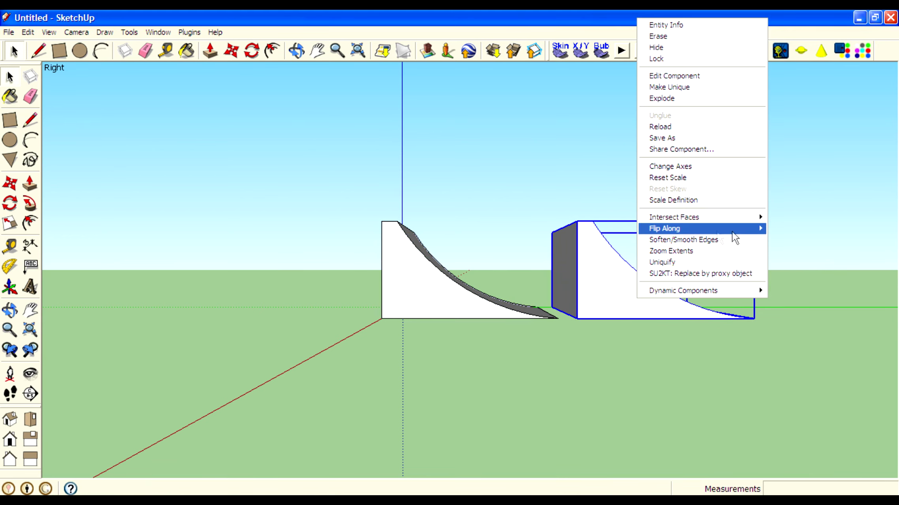
pyautogui.moveTo(742, 228)
pyautogui.click(791, 240)
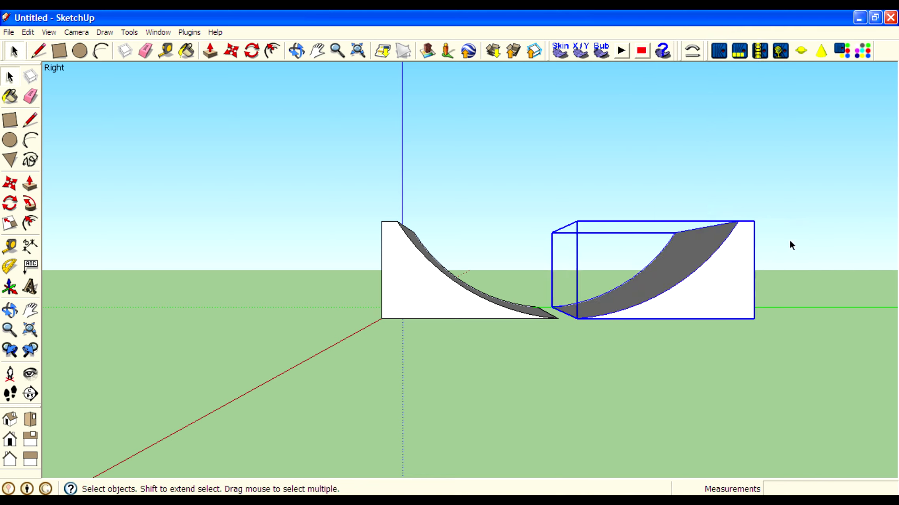
# Move the flipped copy so its low front corner meets the matching low corner of the original ramp
pyautogui.click(17, 183)
pyautogui.scroll(6, 536, 327)
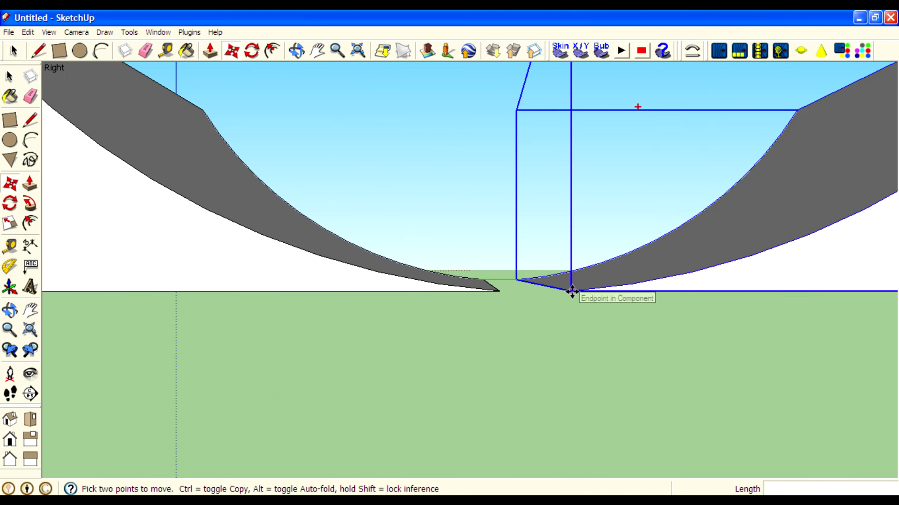
pyautogui.click(572, 291)
pyautogui.click(497, 296)
pyautogui.scroll(3, 513, 289)
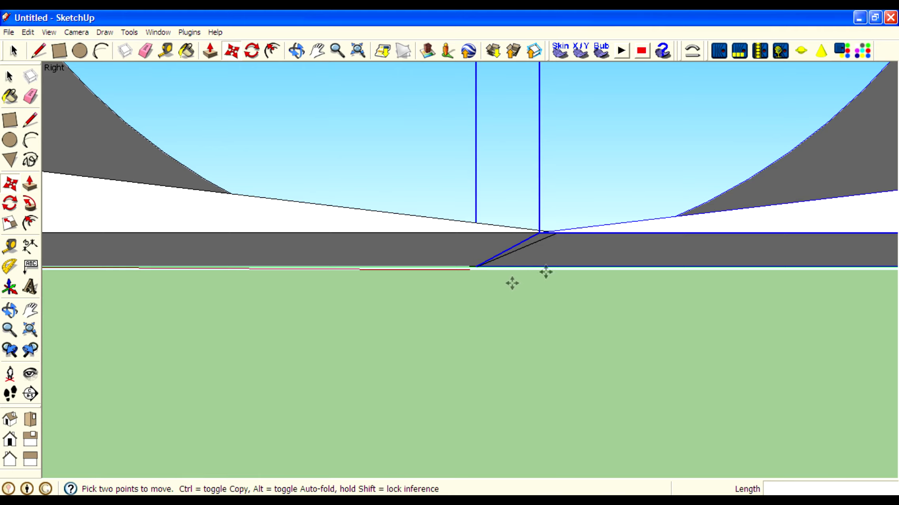
pyautogui.click(541, 231)
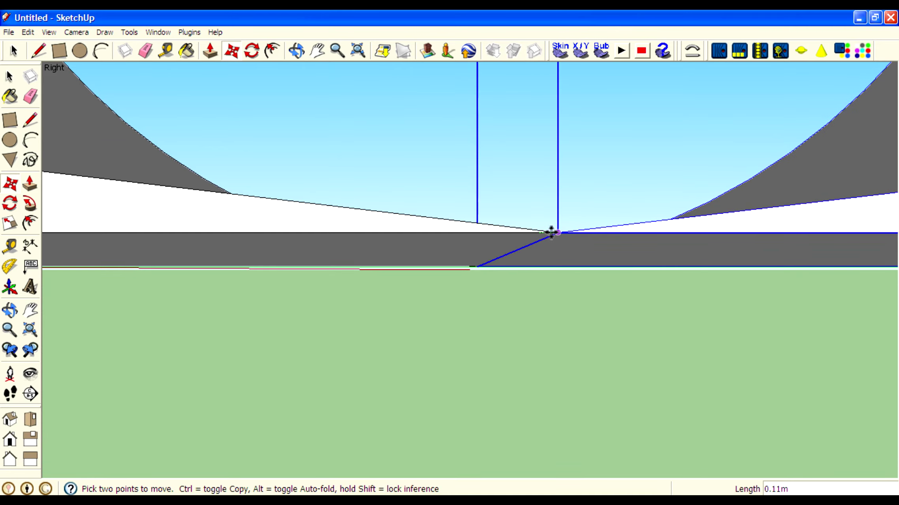
# Explode both ramp components into plain geometry
pyautogui.scroll(-5, 331, 411)
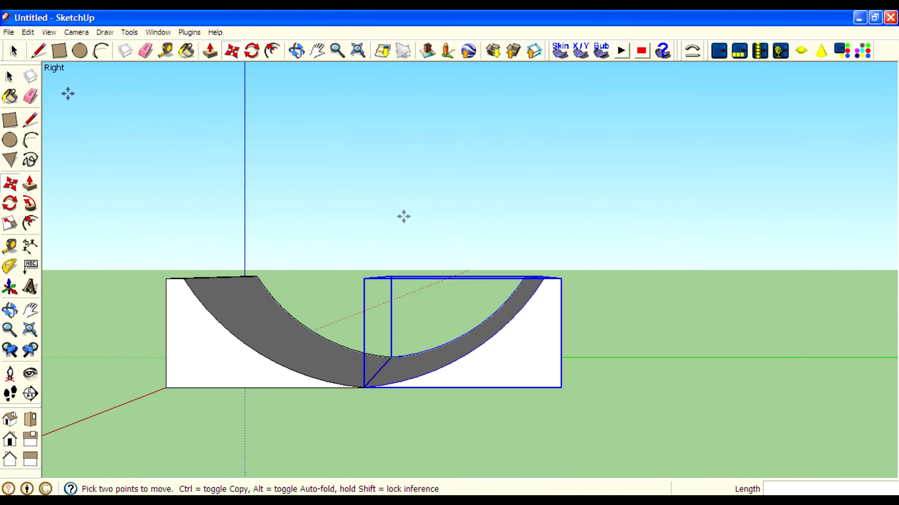
pyautogui.click(8, 78)
pyautogui.click(265, 141)
pyautogui.moveTo(684, 233)
pyautogui.mouseDown(button='middle')
pyautogui.moveTo(484, 401)
pyautogui.moveTo(395, 363)
pyautogui.moveTo(675, 233)
pyautogui.mouseUp(button='middle')
pyautogui.moveTo(412, 337); pyautogui.dragTo(515, 247, button='middle')
pyautogui.press('p')
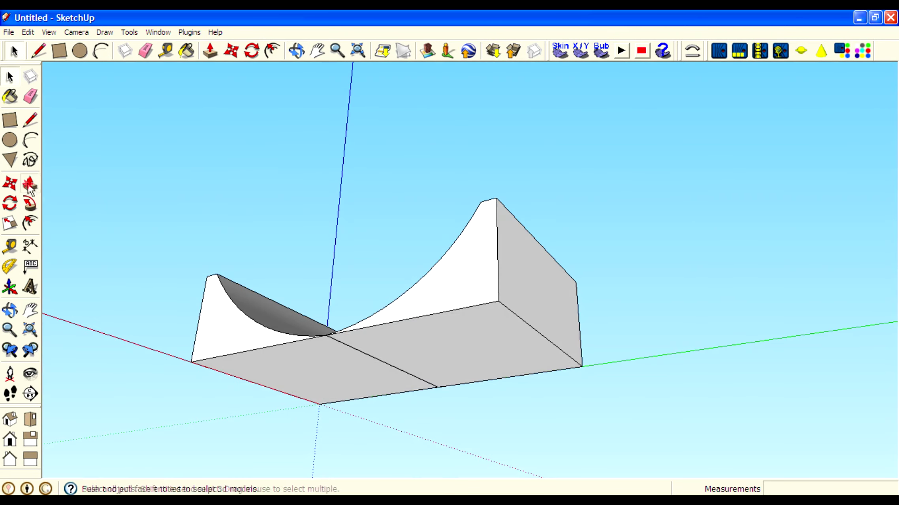
pyautogui.press('space')
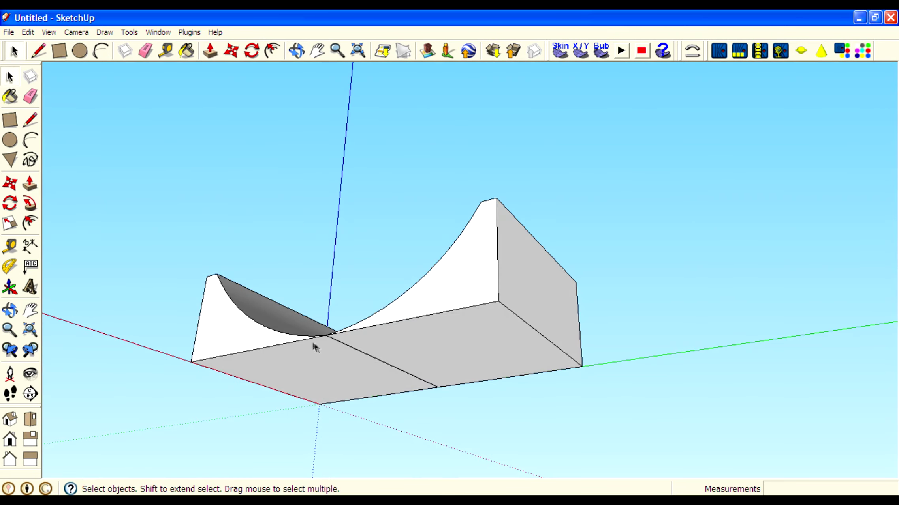
pyautogui.moveTo(70, 187); pyautogui.dragTo(792, 476)
pyautogui.rightClick(394, 323)
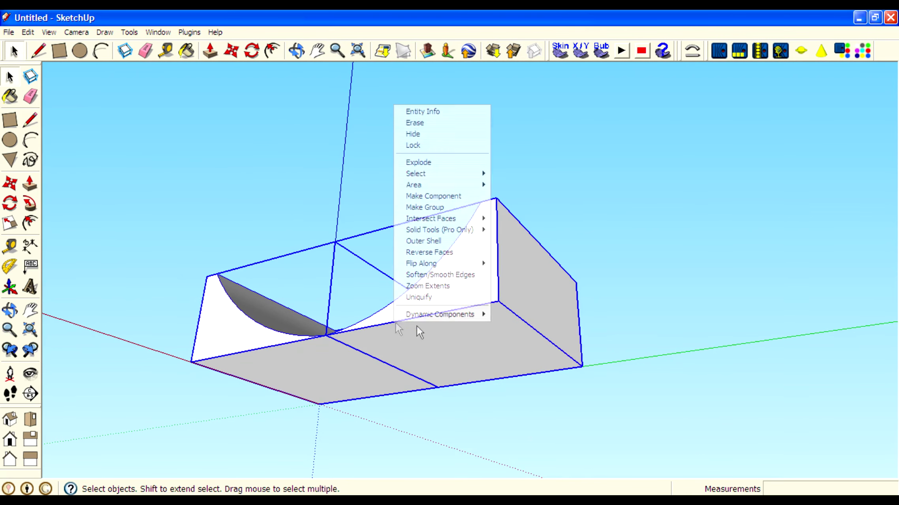
pyautogui.click(431, 135)
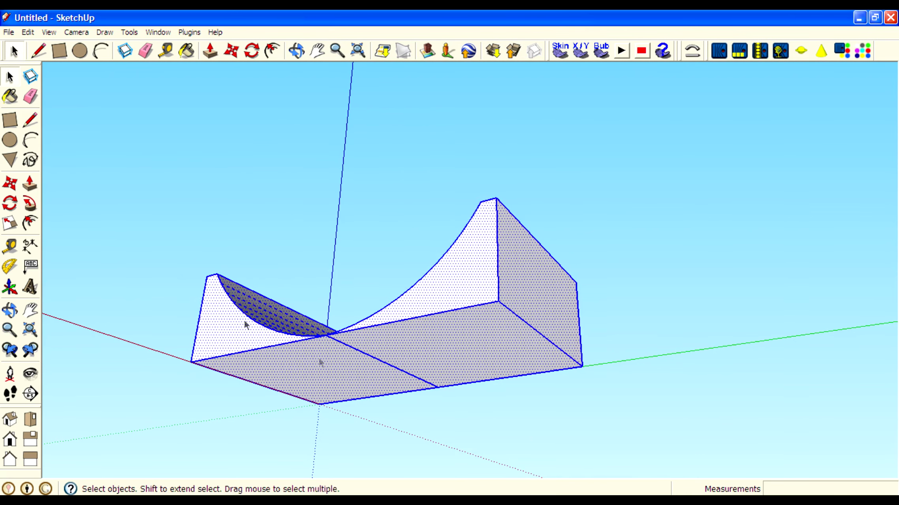
# Remove the seam edge on the joined ramps' underside and push the merged bottom face slightly downward to thicken the base
pyautogui.press('p')
pyautogui.moveTo(306, 373); pyautogui.dragTo(499, 314)
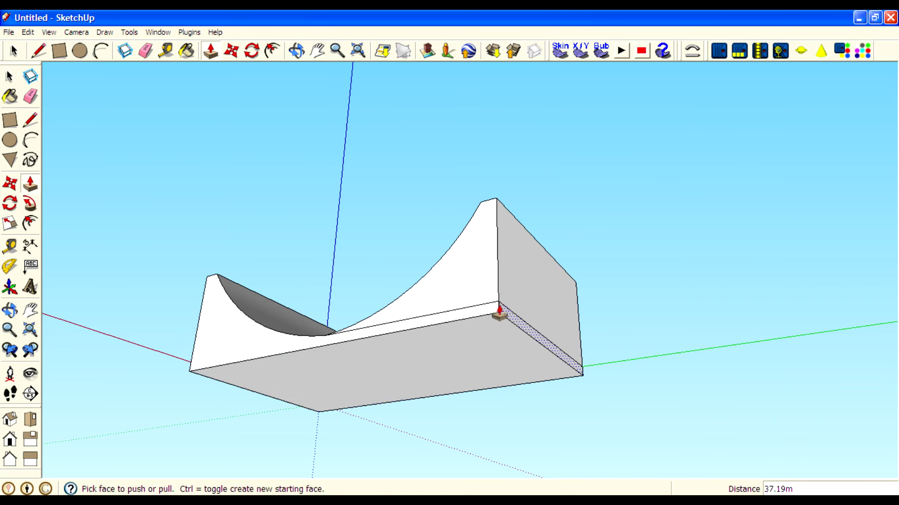
# Scale the whole half-pipe along the red axis to make it slightly wider
pyautogui.moveTo(716, 285); pyautogui.dragTo(56, 407, button='middle')
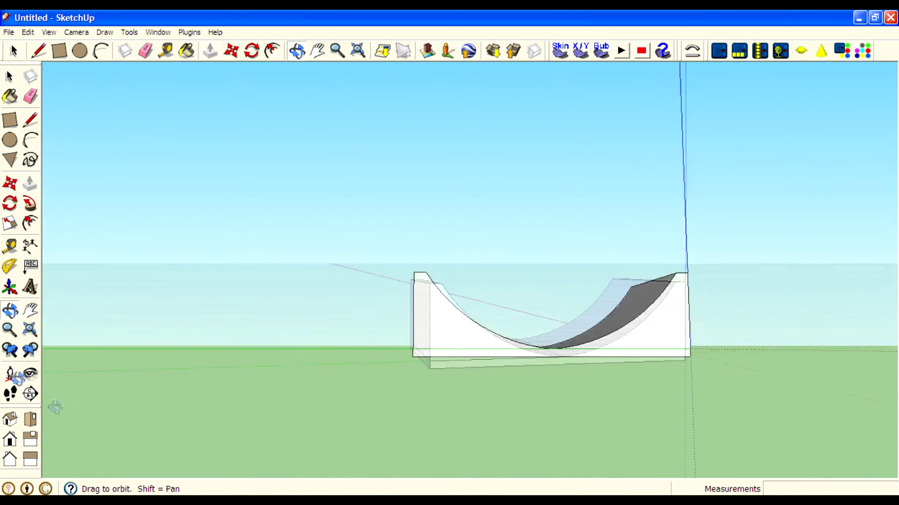
pyautogui.moveTo(18, 378); pyautogui.dragTo(533, 389, button='middle')
pyautogui.click(10, 77)
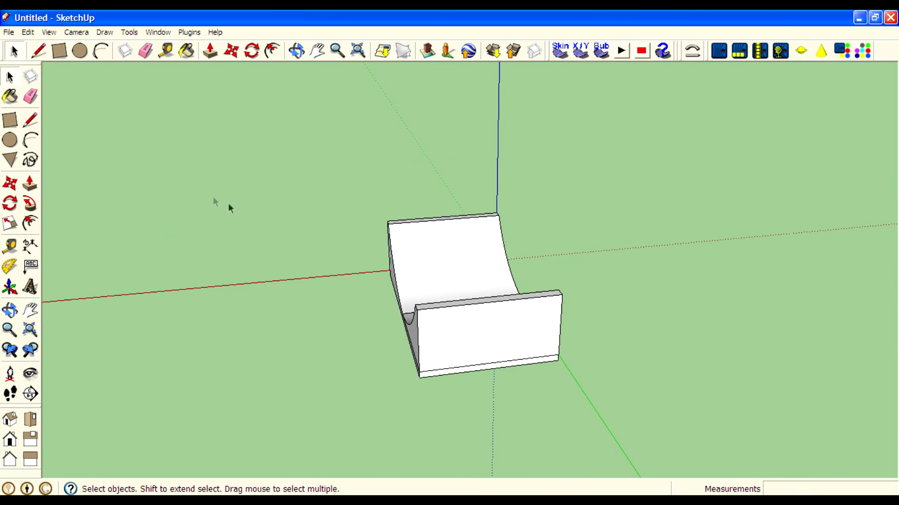
pyautogui.moveTo(292, 175); pyautogui.dragTo(748, 444)
pyautogui.click(10, 223)
pyautogui.scroll(1, 393, 290)
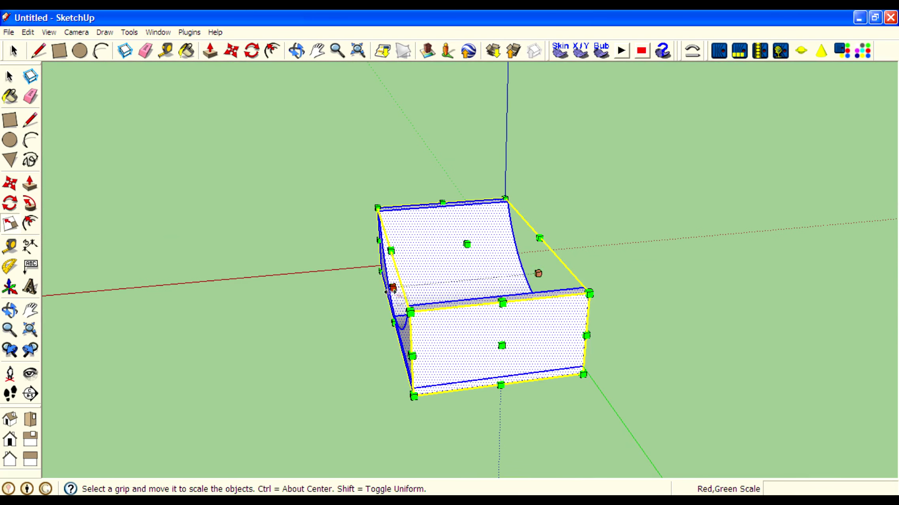
pyautogui.moveTo(392, 291); pyautogui.dragTo(365, 290)
# Convert the selected half-pipe geometry to a component with the default settings and hide it
pyautogui.moveTo(672, 377); pyautogui.dragTo(738, 340, button='middle')
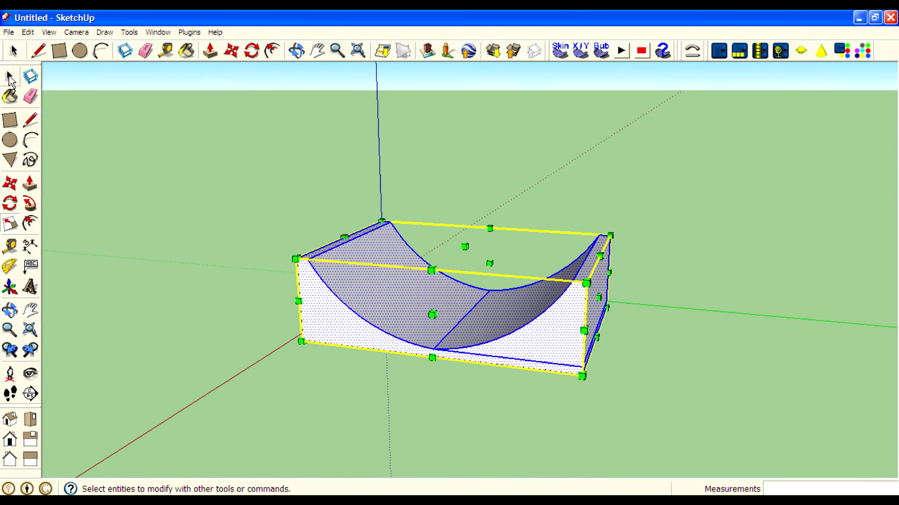
pyautogui.click(9, 77)
pyautogui.rightClick(358, 285)
pyautogui.click(426, 367)
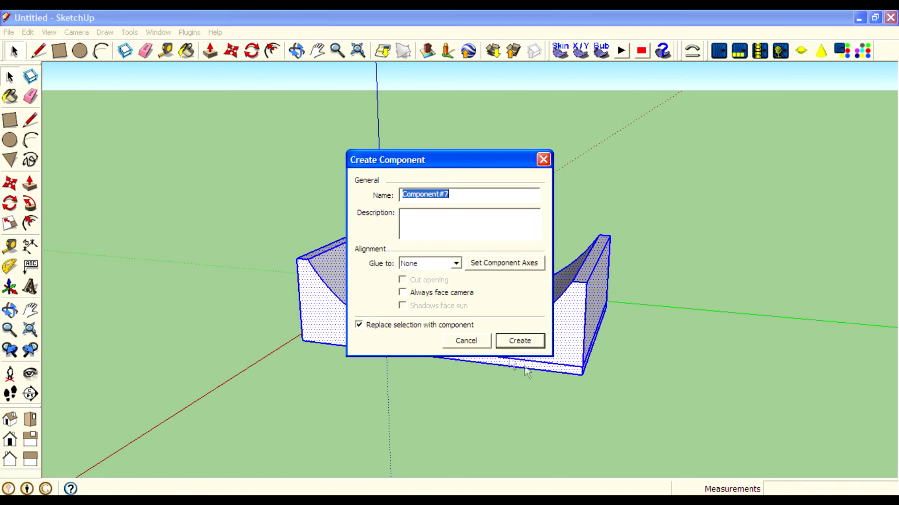
pyautogui.press('Return')
pyautogui.rightClick(427, 307)
pyautogui.click(450, 55)
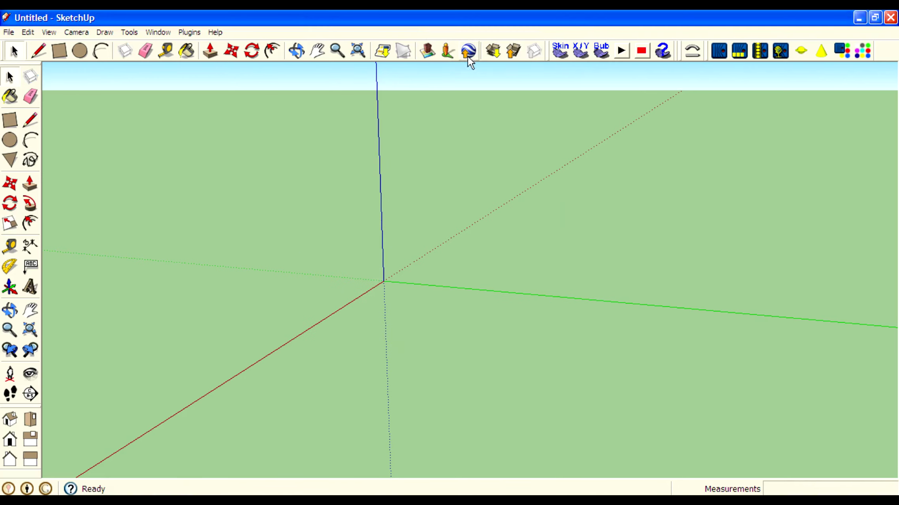
# In the right view, draw a rectangle about 46.7 m tall and 109.7 m long from the origin along the green axis
pyautogui.click(25, 460)
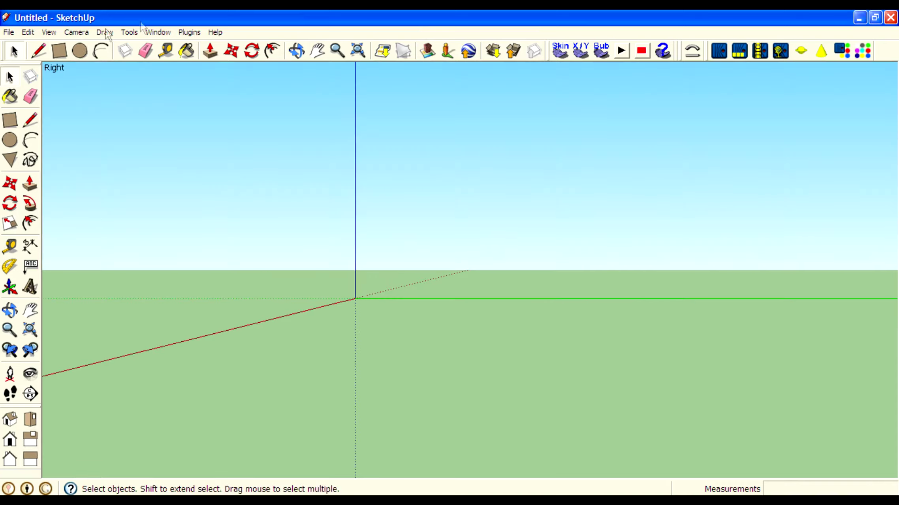
pyautogui.click(58, 52)
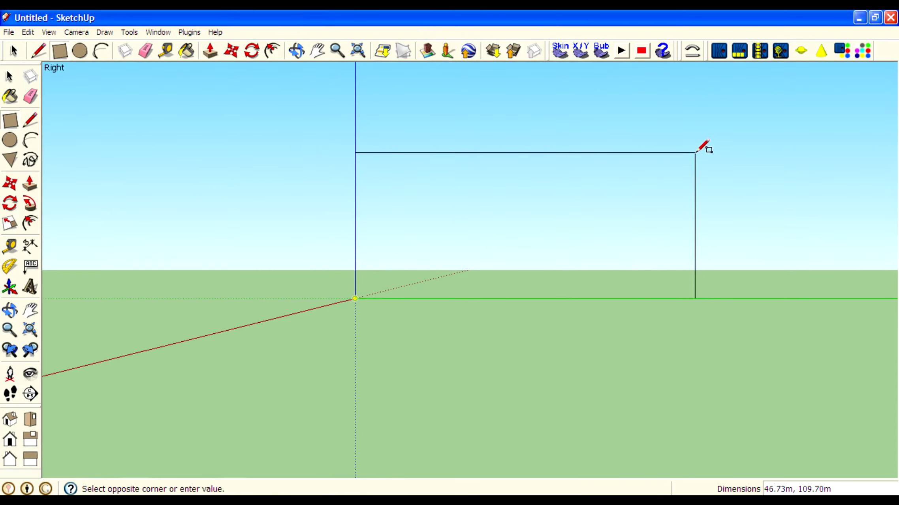
pyautogui.click(695, 153)
# Draw a full-height vertical line near each end of the rectangle and move the far one about 1.5 m outward
pyautogui.click(25, 116)
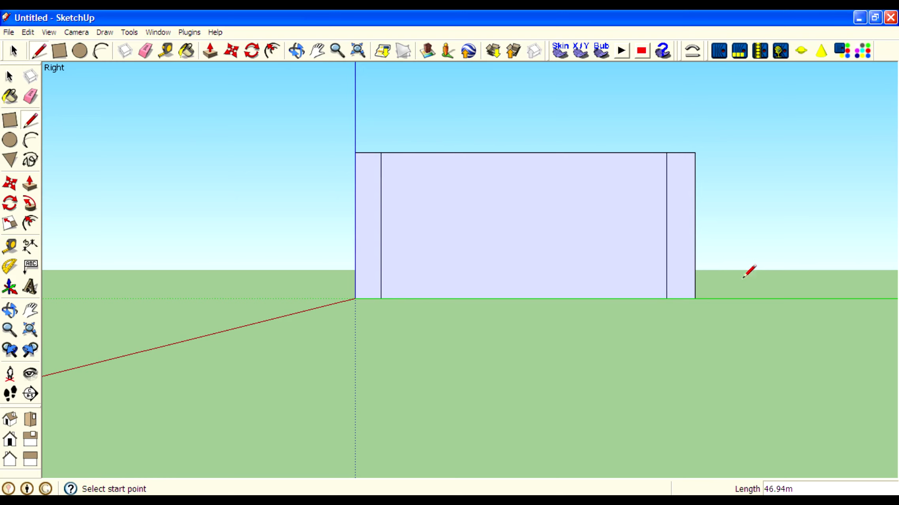
pyautogui.click(9, 183)
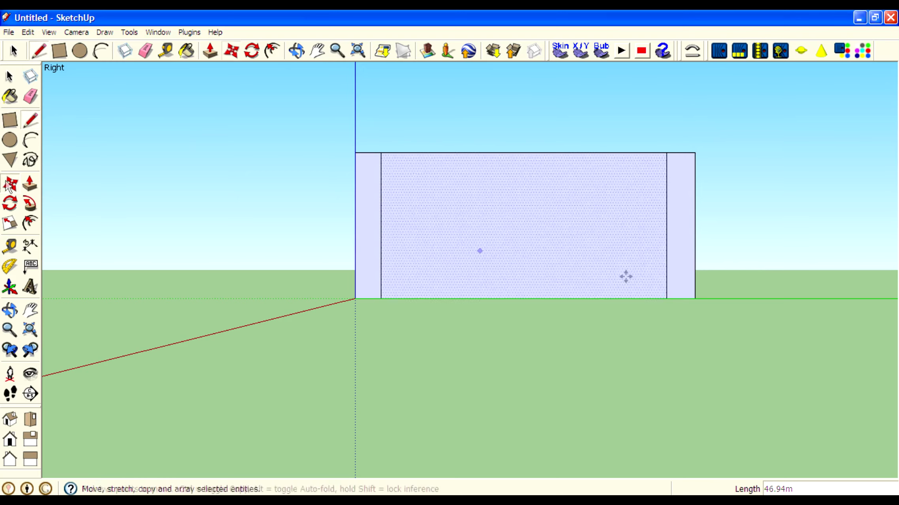
pyautogui.click(667, 265)
pyautogui.click(670, 263)
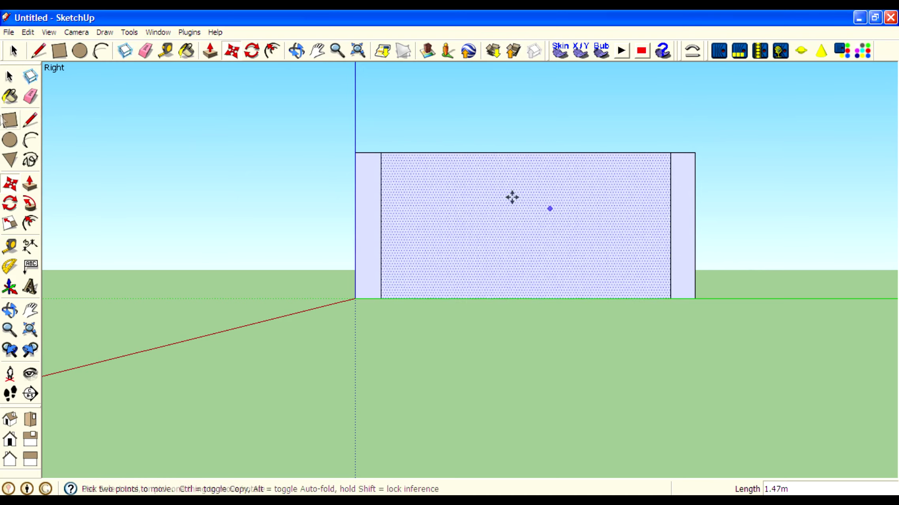
# Draw a horizontal floor line about 93.3 m long between the two vertical lines, slightly above the rectangle's base
pyautogui.click(30, 140)
pyautogui.scroll(1, 380, 196)
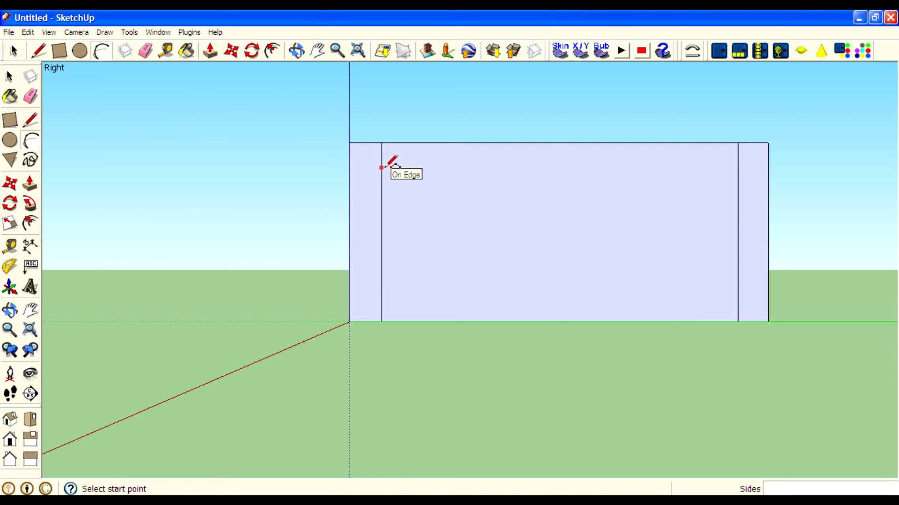
pyautogui.click(31, 120)
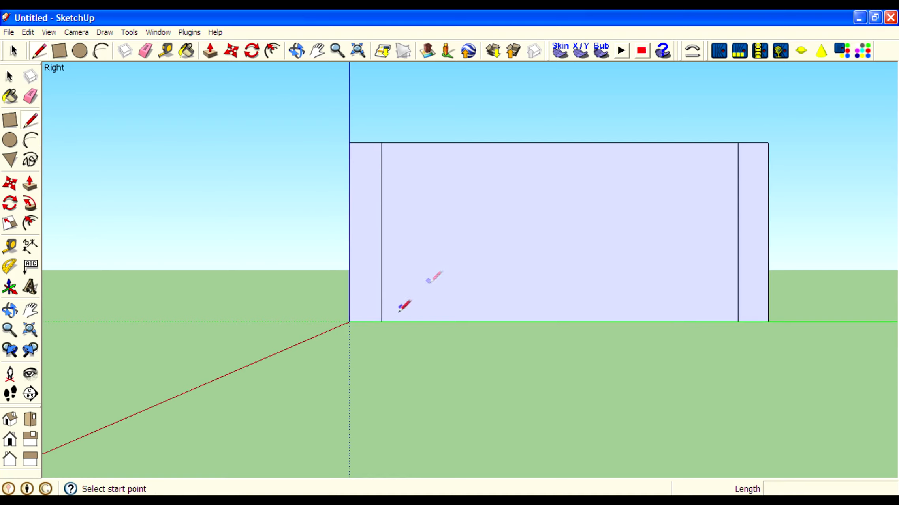
pyautogui.click(381, 300)
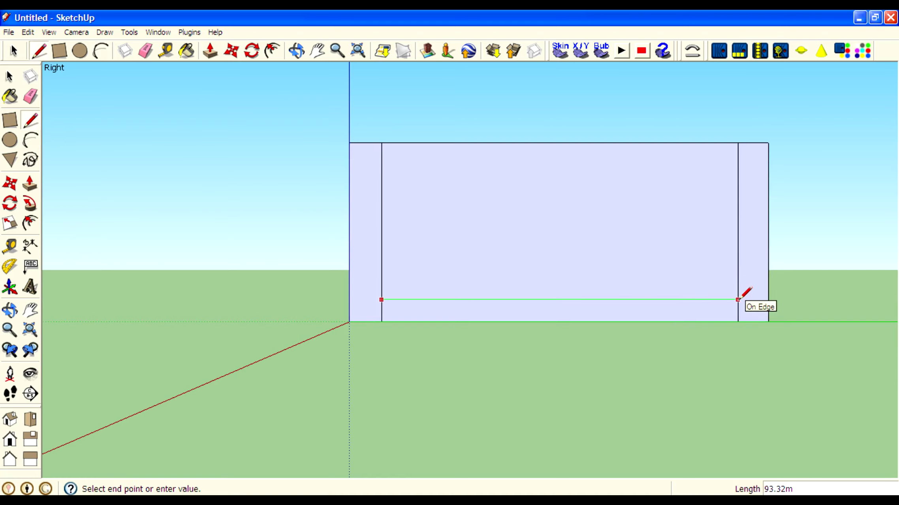
pyautogui.click(738, 300)
# Draw a concave arc from the top of the vertical line nearest the origin down to the floor line
pyautogui.click(30, 141)
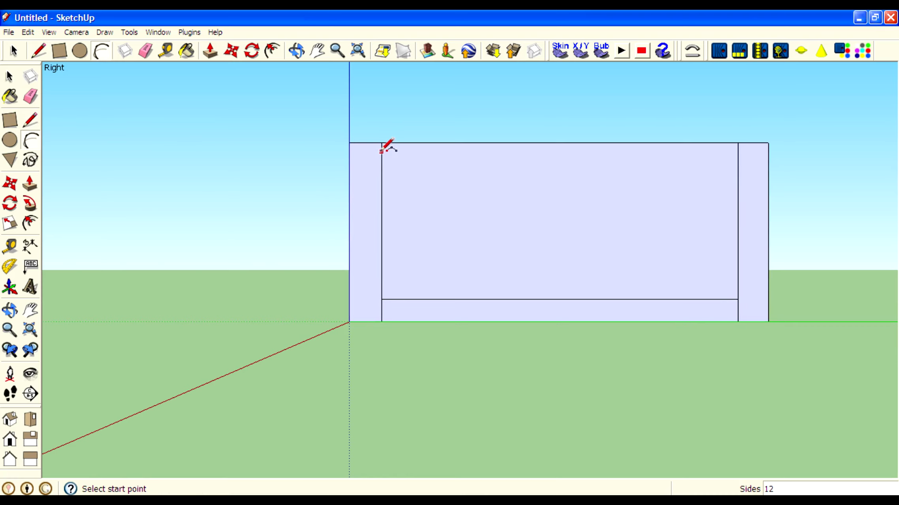
pyautogui.click(381, 143)
pyautogui.click(529, 300)
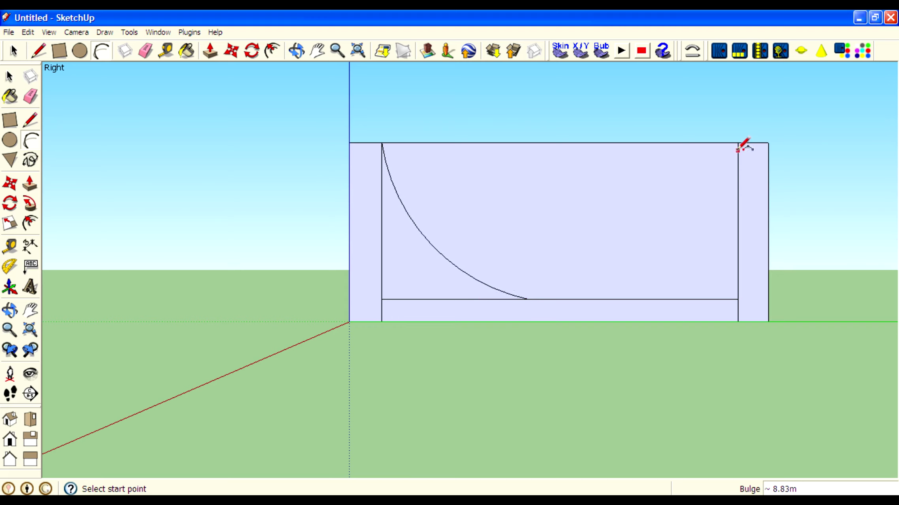
# Try a matching arc from the far vertical line down to the floor line and undo it
pyautogui.click(611, 300)
pyautogui.scroll(-3, 381, 331)
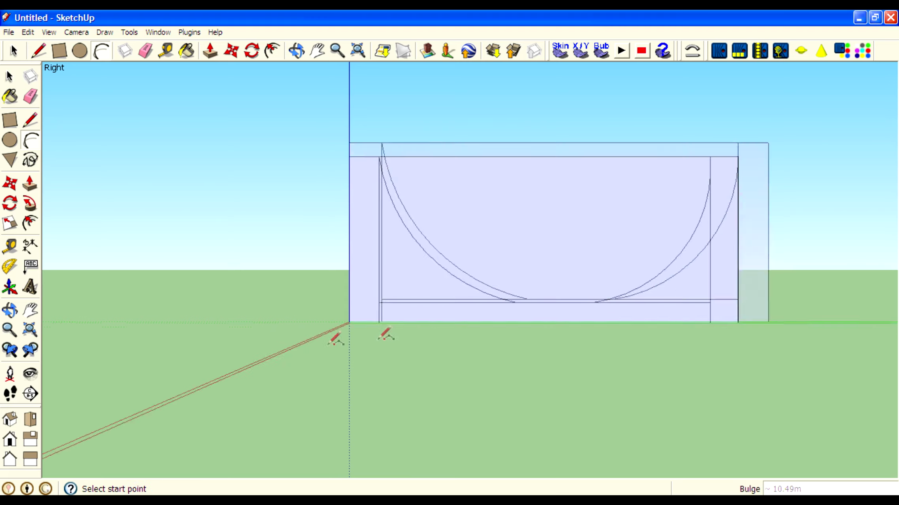
pyautogui.scroll(4, 542, 315)
pyautogui.hotkey('ctrl', 'a')
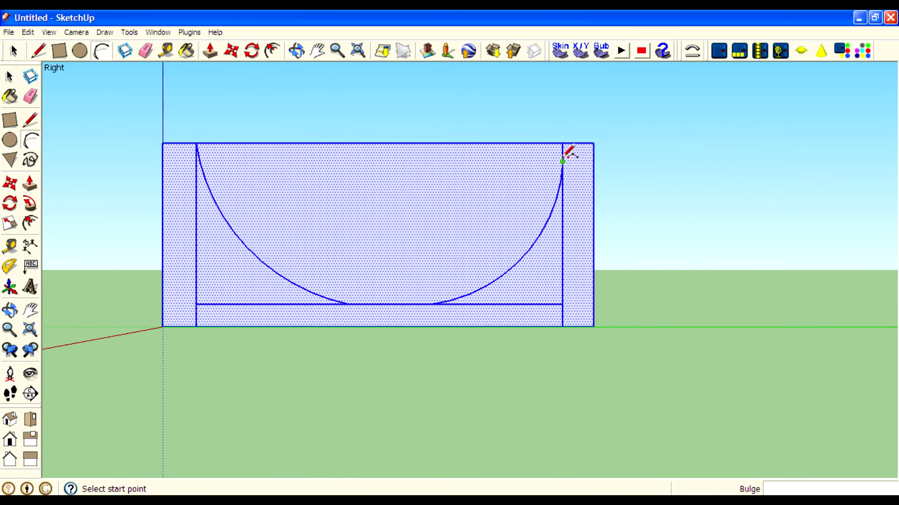
pyautogui.click(9, 73)
pyautogui.click(131, 112)
pyautogui.hotkey('ctrl', 'z')
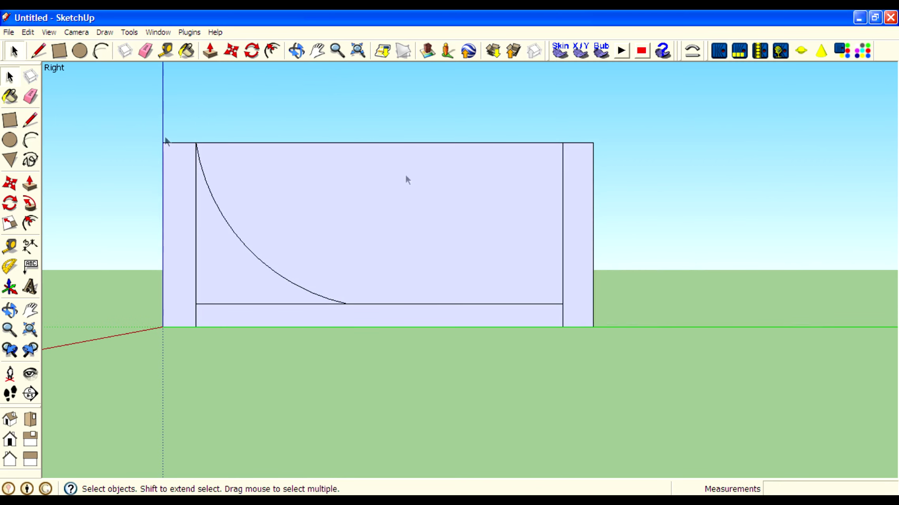
# Draw the opposite concave arc from the top of the far vertical line down to the floor line
pyautogui.click(24, 142)
pyautogui.click(563, 143)
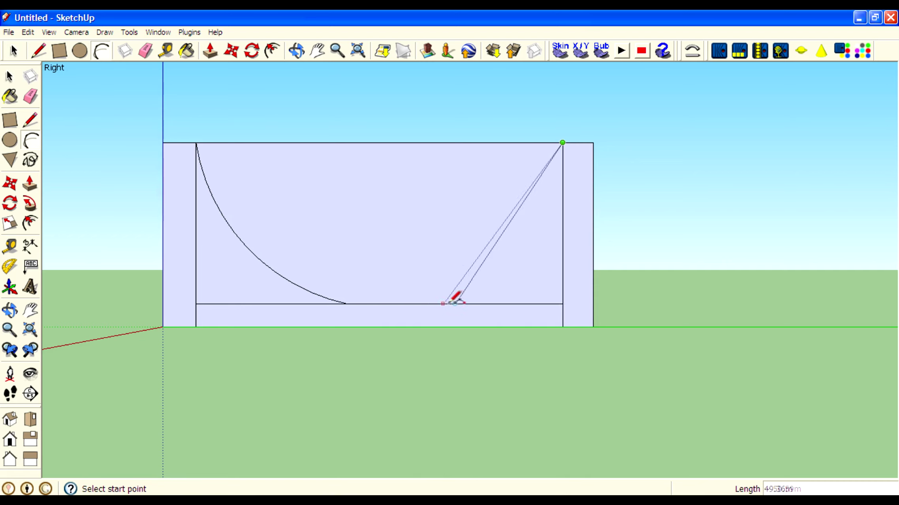
pyautogui.click(425, 304)
pyautogui.click(473, 304)
pyautogui.scroll(-3, 490, 275)
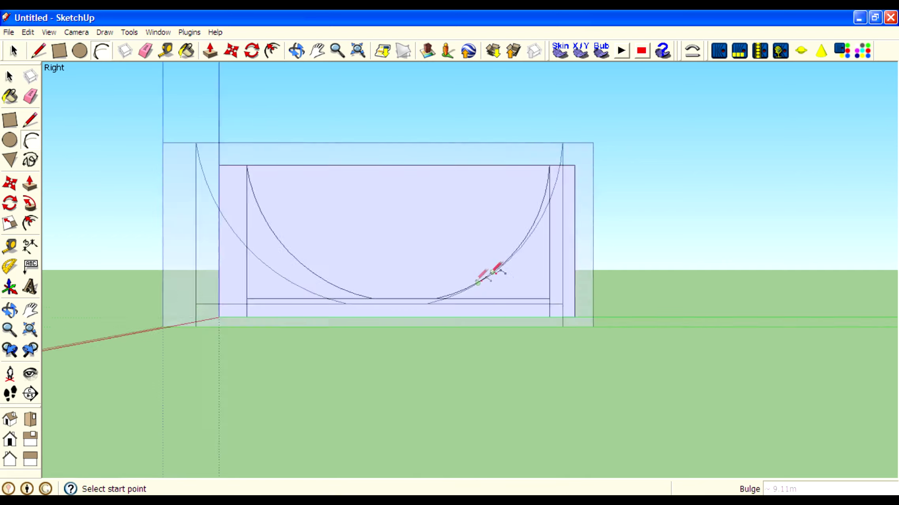
pyautogui.scroll(2, 555, 319)
# Delete the top edge spanning the opening between the two arcs so the profile is open above
pyautogui.click(10, 77)
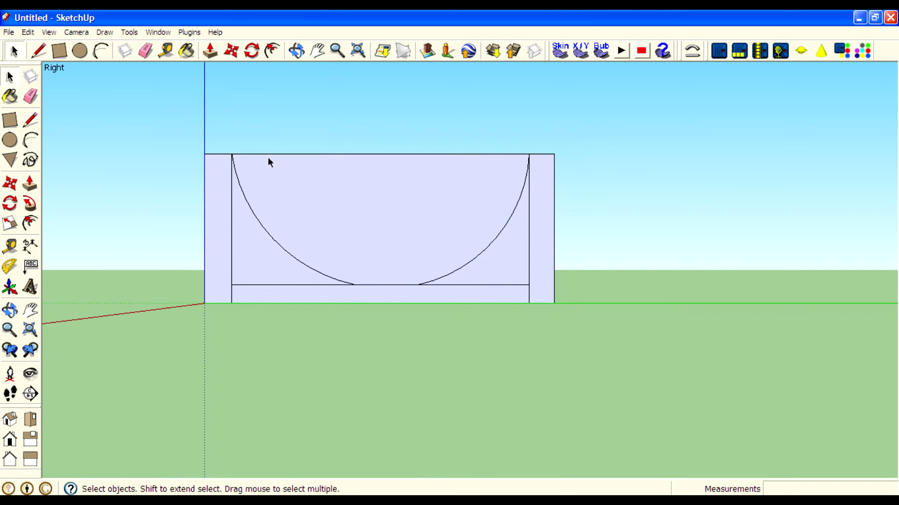
pyautogui.doubleClick(272, 154)
pyautogui.press('Delete')
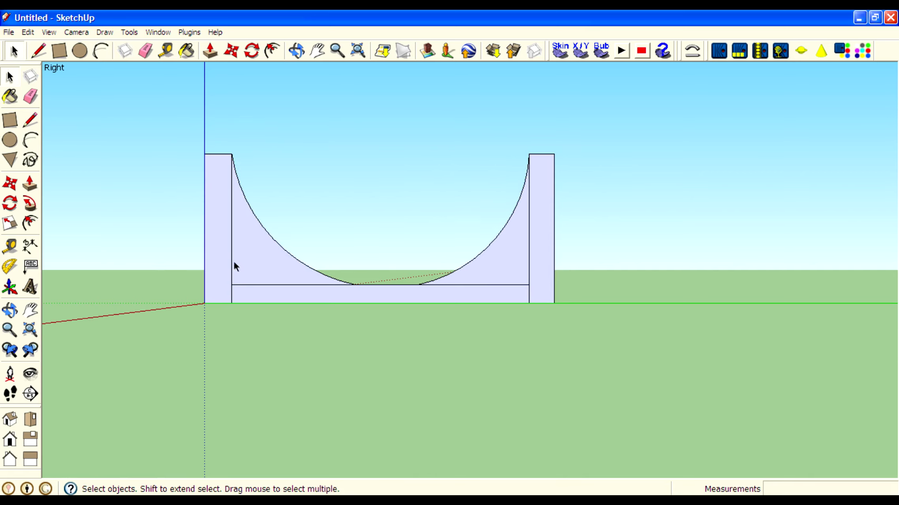
# Delete the leftover vertical lines and floor line segments inside the profile, leaving one continuous half-pipe face
pyautogui.press('Delete')
pyautogui.click(245, 284)
pyautogui.press('Delete')
pyautogui.click(234, 296)
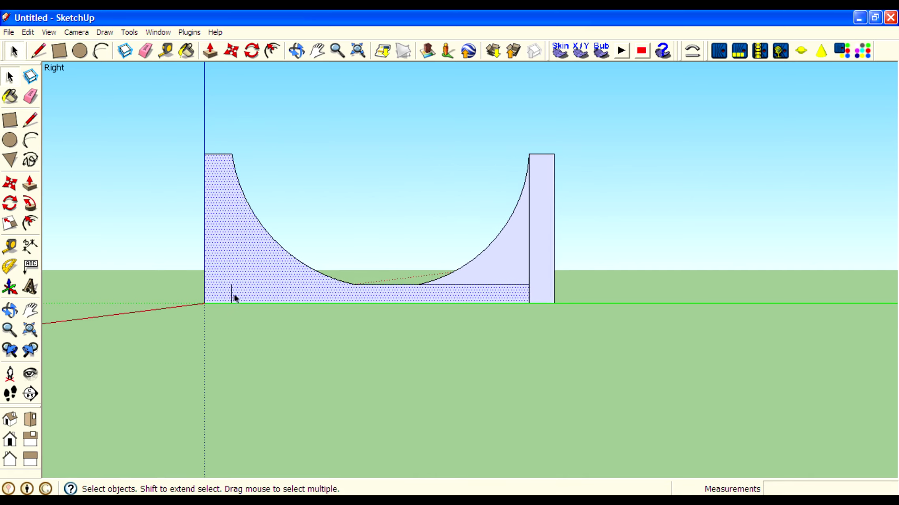
pyautogui.click(231, 294)
pyautogui.click(460, 285)
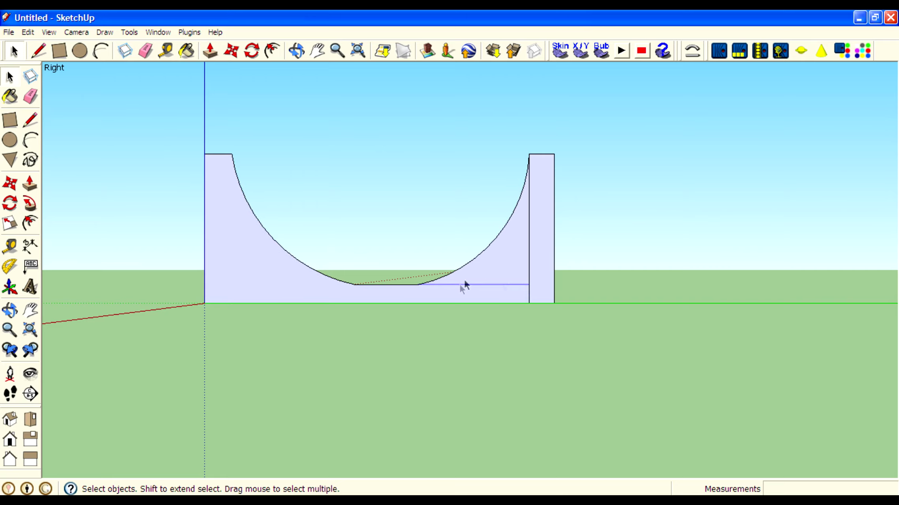
pyautogui.press('Delete')
pyautogui.click(529, 280)
pyautogui.press('Delete')
# Extrude the half-pipe profile along the red axis by about 74 m
pyautogui.moveTo(528, 280)
pyautogui.mouseDown(button='middle')
pyautogui.moveTo(666, 253)
pyautogui.moveTo(672, 221)
pyautogui.mouseUp(button='middle')
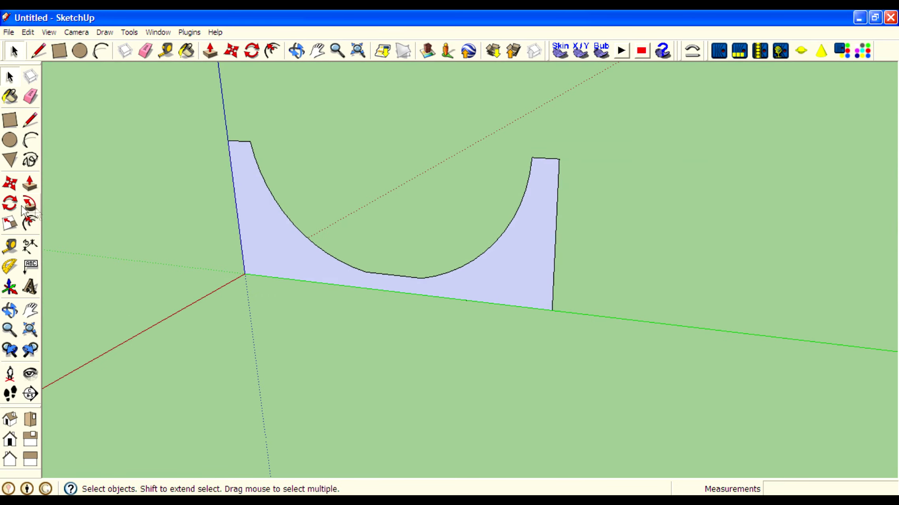
pyautogui.click(30, 184)
pyautogui.click(305, 276)
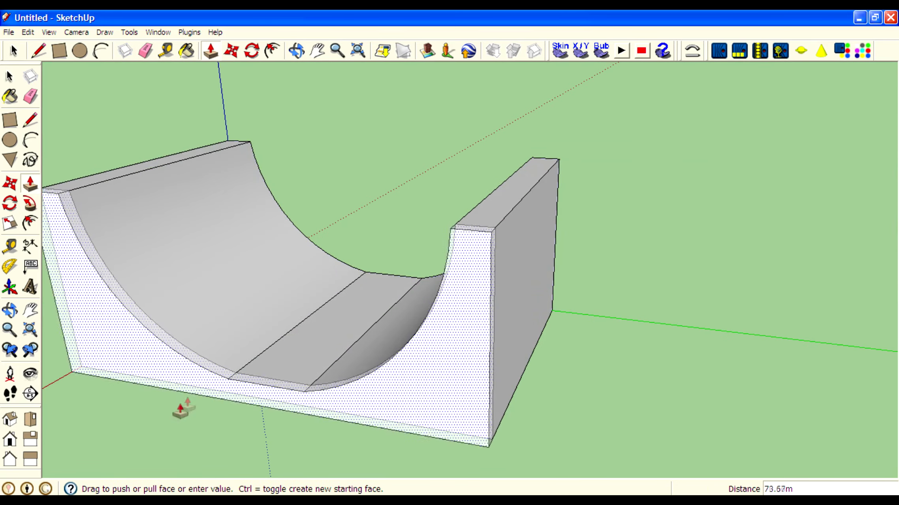
pyautogui.click(163, 415)
pyautogui.scroll(-3, 514, 233)
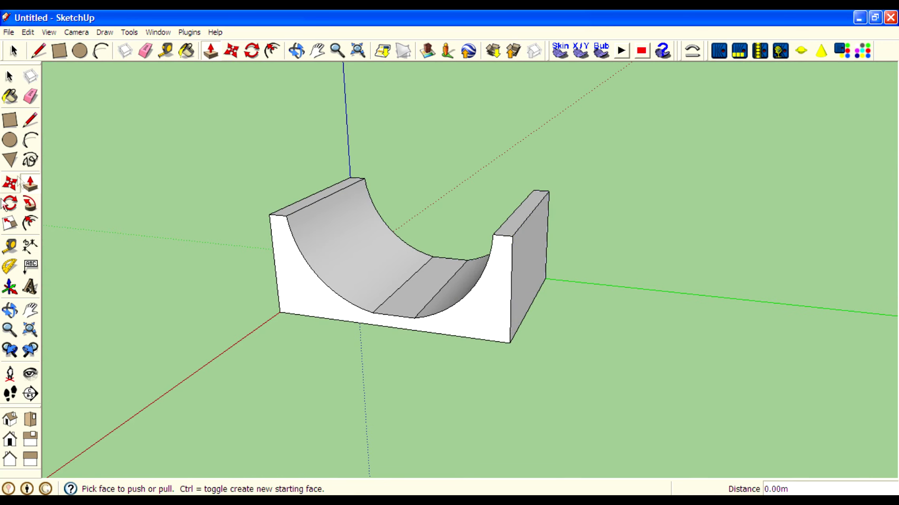
# Select the whole half-pipe and scale its height along the blue axis to about 0.64
pyautogui.click(10, 76)
pyautogui.moveTo(245, 120); pyautogui.dragTo(532, 371)
pyautogui.click(9, 223)
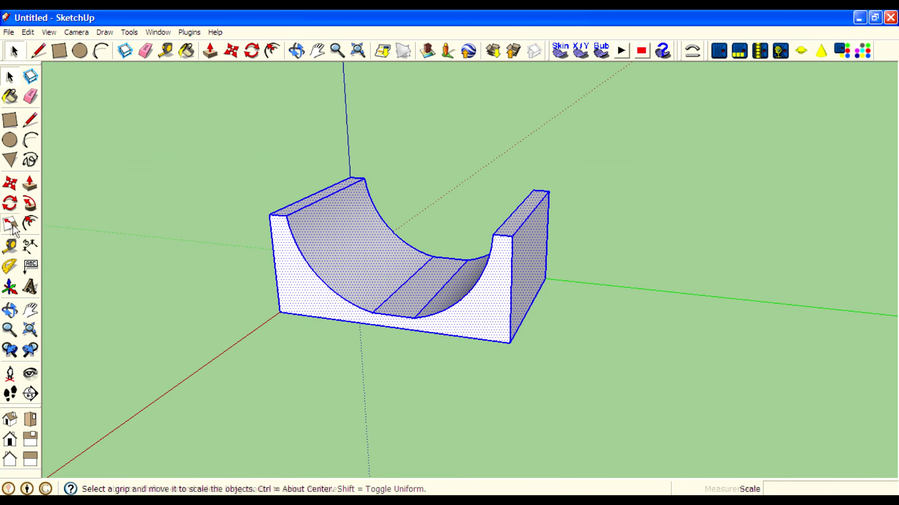
pyautogui.moveTo(419, 203); pyautogui.dragTo(418, 237)
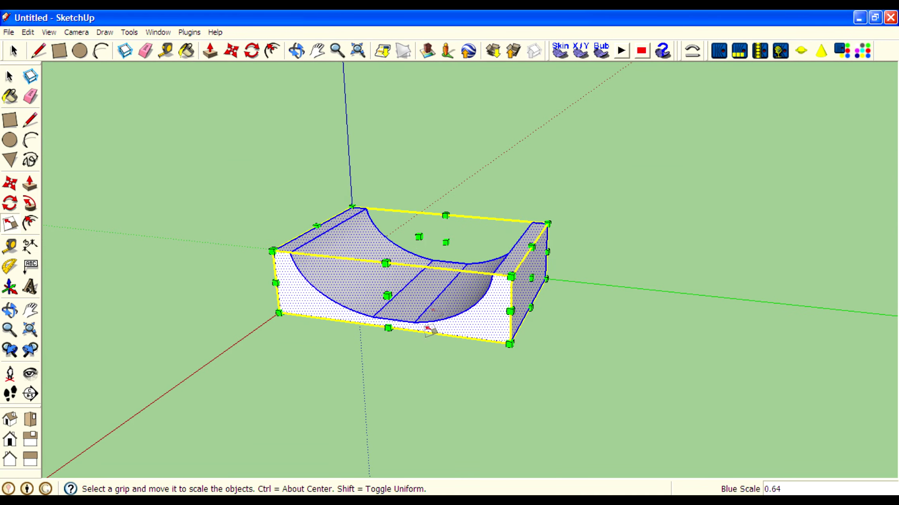
# Stretch the half-pipe along the red axis and scale it back along the same axis by about 0.91
pyautogui.moveTo(388, 297); pyautogui.dragTo(352, 334)
pyautogui.scroll(-2, 358, 340)
pyautogui.moveTo(679, 352); pyautogui.dragTo(667, 320, button='middle')
pyautogui.scroll(1, 324, 354)
pyautogui.moveTo(349, 323); pyautogui.dragTo(383, 313)
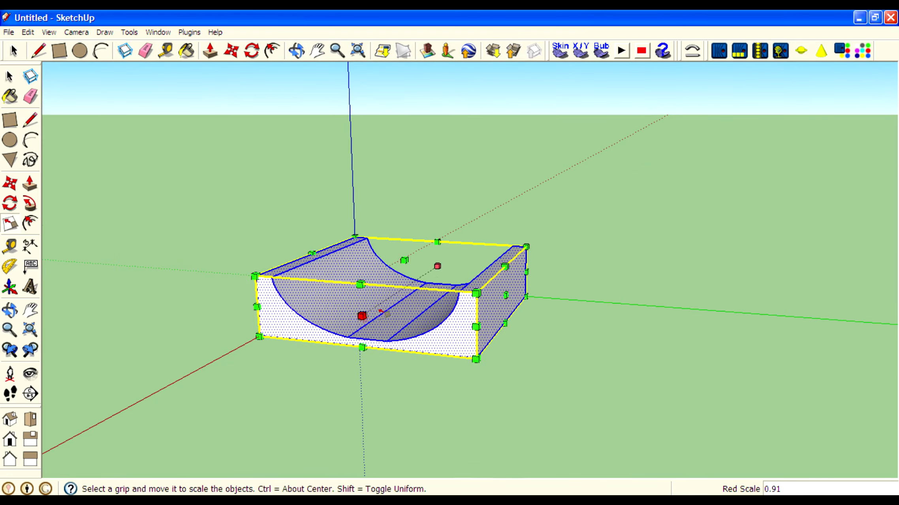
# Scale the half-pipe's height by about 1.17 and widen it slightly along the green axis
pyautogui.moveTo(410, 269); pyautogui.dragTo(403, 253)
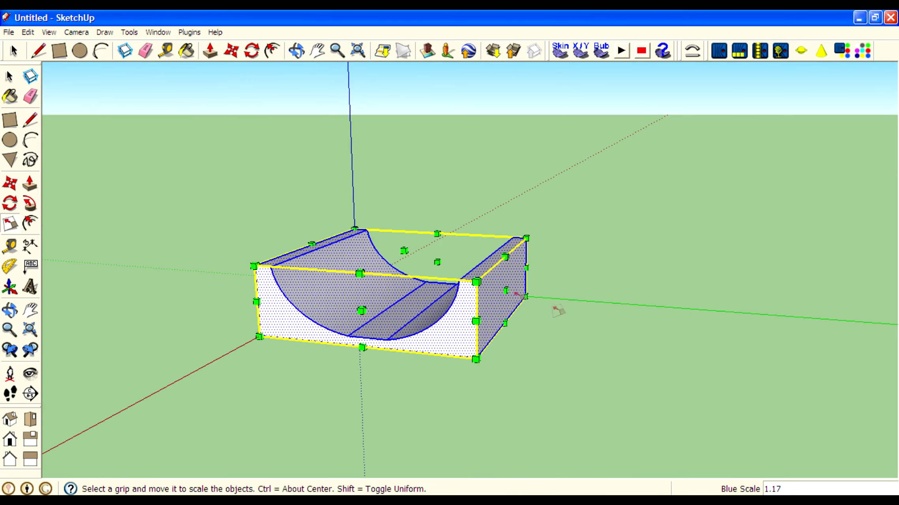
pyautogui.moveTo(508, 290); pyautogui.dragTo(557, 295)
pyautogui.moveTo(652, 331); pyautogui.dragTo(823, 301, button='middle')
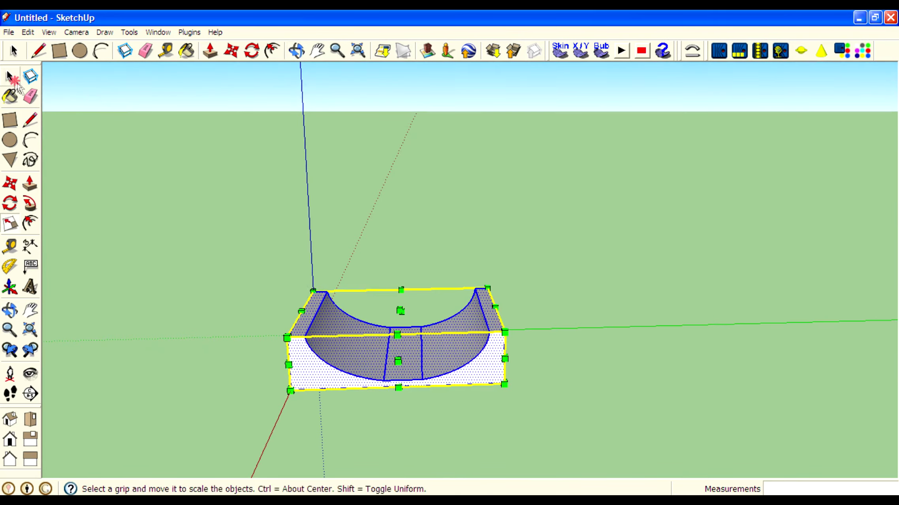
# Turn on the display of hidden geometry and unhide all the hidden ramp components
pyautogui.click(10, 76)
pyautogui.click(48, 32)
pyautogui.click(77, 75)
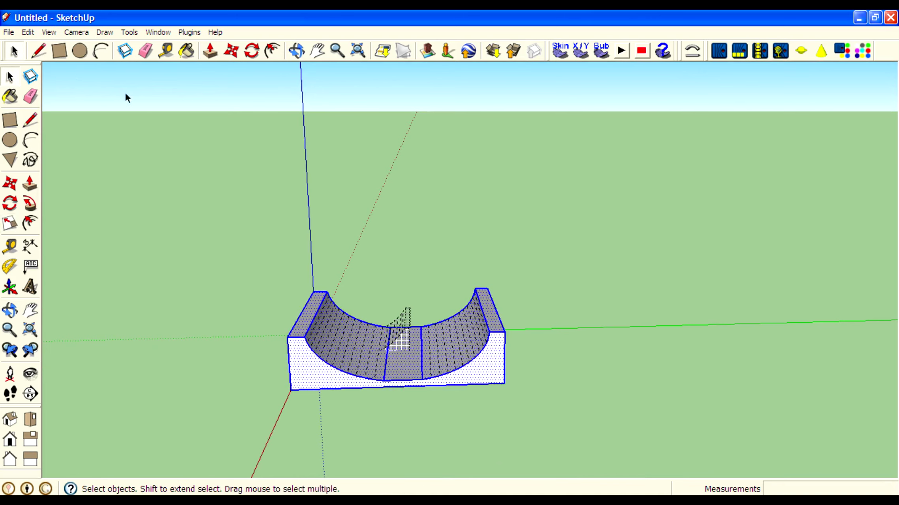
pyautogui.rightClick(405, 346)
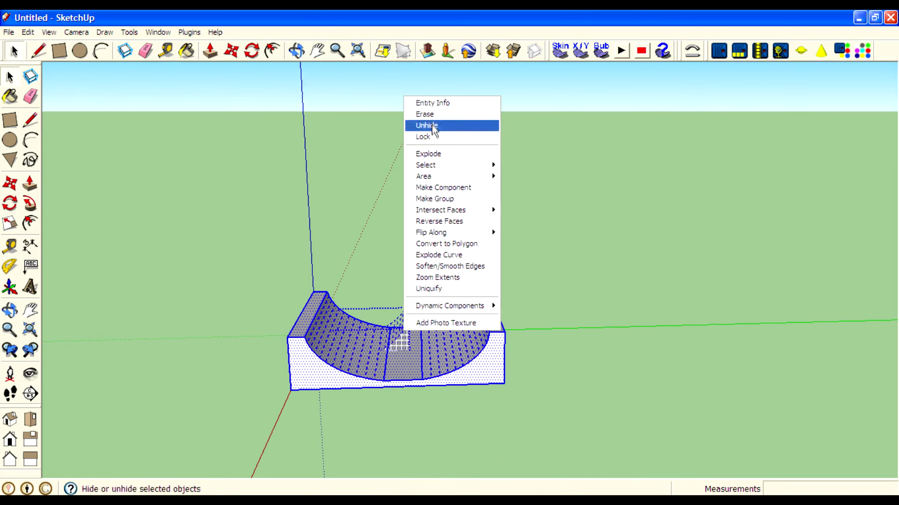
pyautogui.click(456, 126)
pyautogui.click(758, 287)
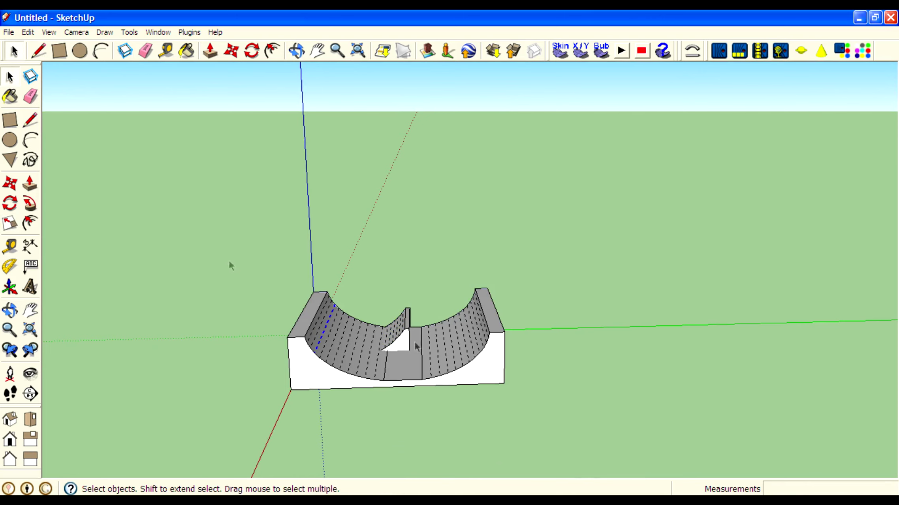
# Select all connected geometry of the large half-pipe and make it a component with the default settings
pyautogui.tripleClick(479, 354)
pyautogui.rightClick(479, 354)
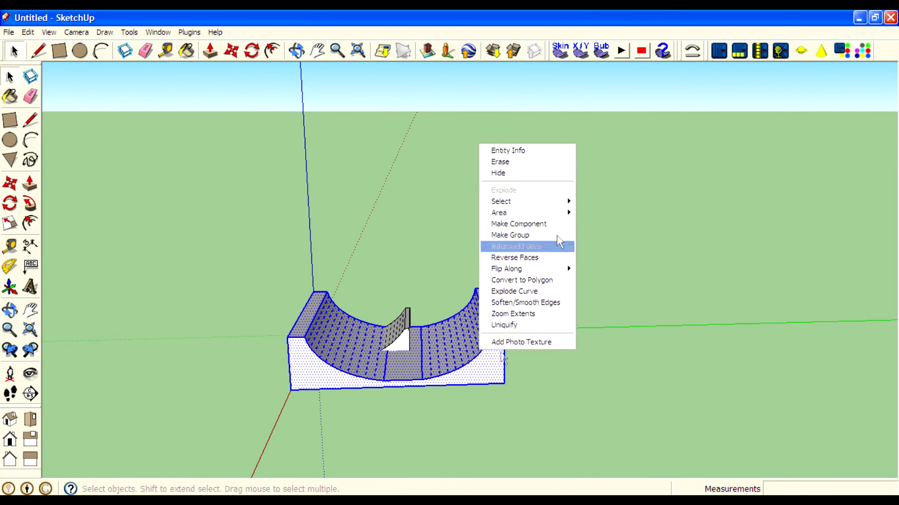
pyautogui.click(525, 223)
pyautogui.click(520, 341)
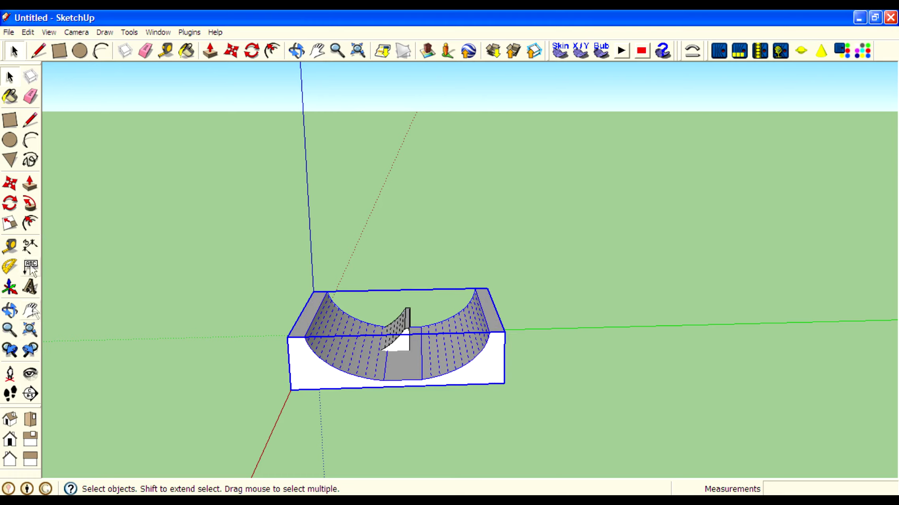
# In the front view, move the large half-pipe component along the red axis, clear of the smaller ramps
pyautogui.click(10, 311)
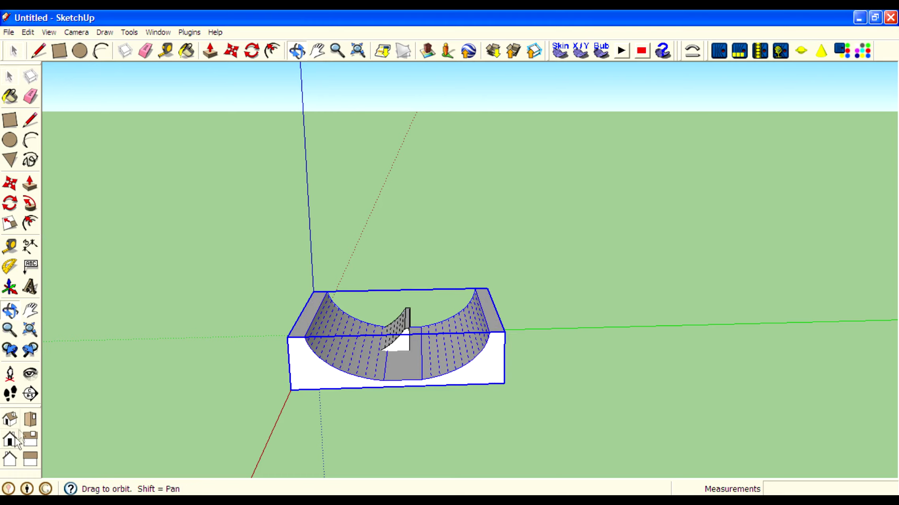
pyautogui.click(10, 439)
pyautogui.click(10, 184)
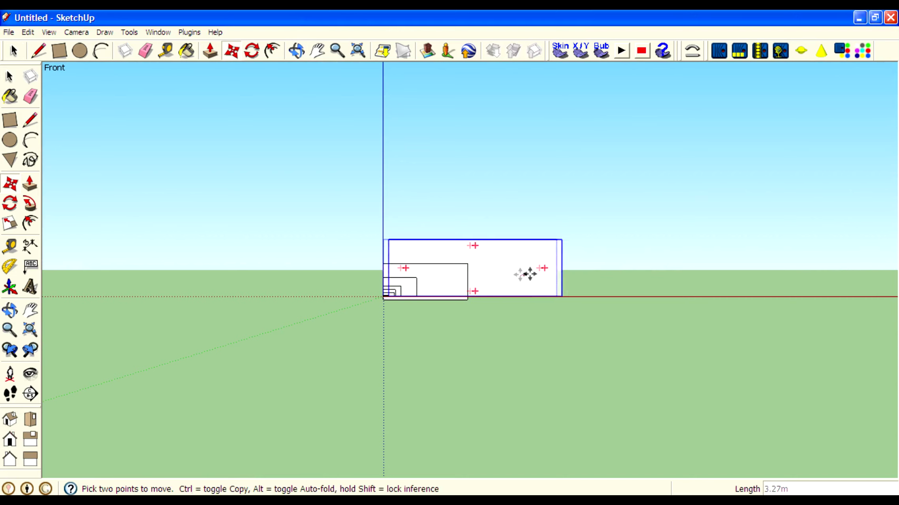
pyautogui.click(527, 271)
pyautogui.click(671, 271)
# Select the large half-pipe again and move it farther out along the red axis
pyautogui.click(10, 77)
pyautogui.click(462, 285)
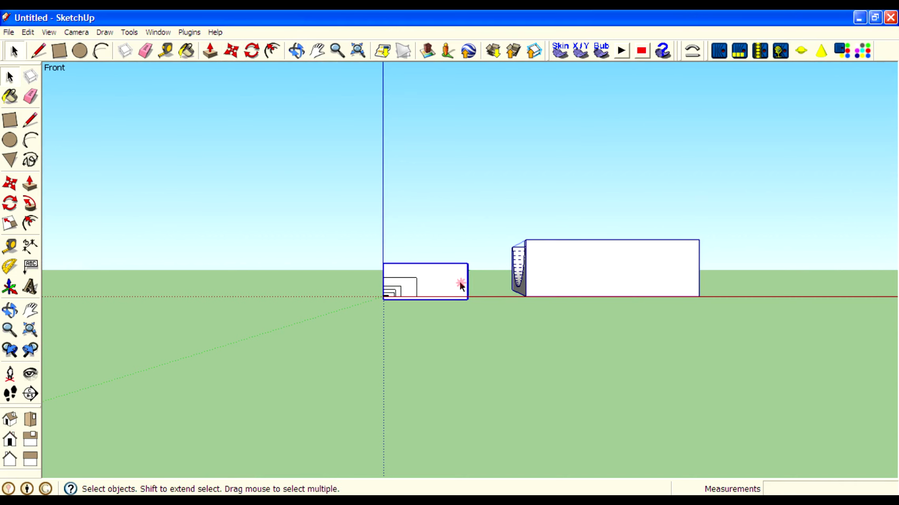
pyautogui.click(612, 275)
pyautogui.scroll(-1, 14, 274)
pyautogui.scroll(-1, 21, 237)
pyautogui.click(11, 184)
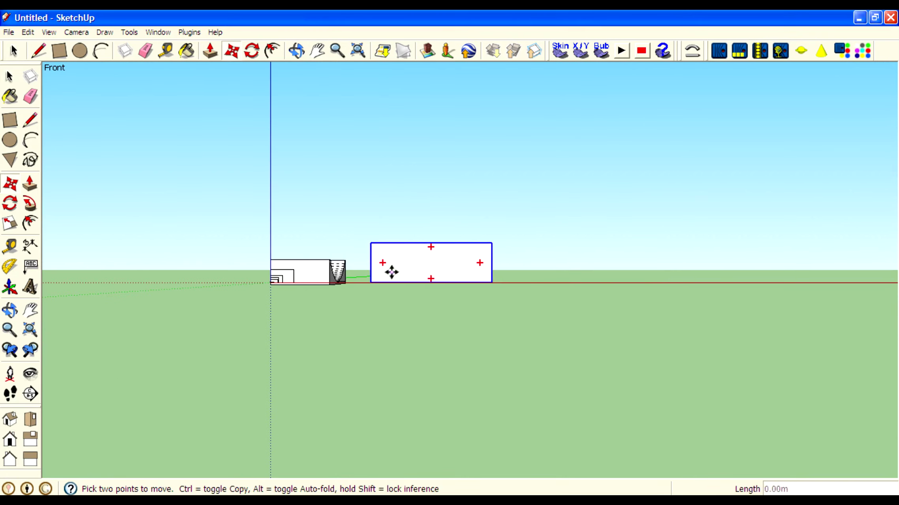
pyautogui.click(391, 271)
# Move the smaller half-pipe about 152 m along the red axis, beside the large one
pyautogui.click(9, 77)
pyautogui.click(308, 274)
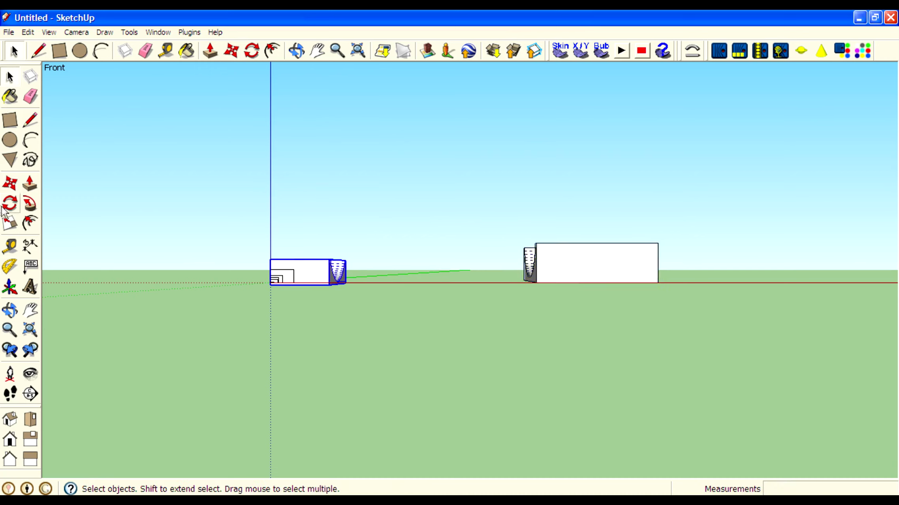
pyautogui.click(10, 184)
pyautogui.click(314, 277)
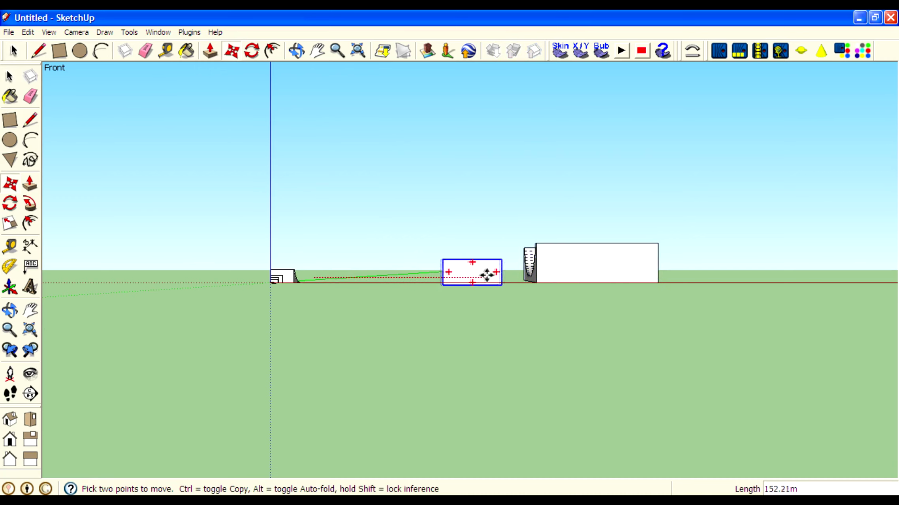
pyautogui.click(489, 277)
# Move the largest quarter-pipe ramp about 106 m along the red axis, next to the smaller half-pipe
pyautogui.click(9, 77)
pyautogui.scroll(1, 272, 248)
pyautogui.scroll(2, 284, 277)
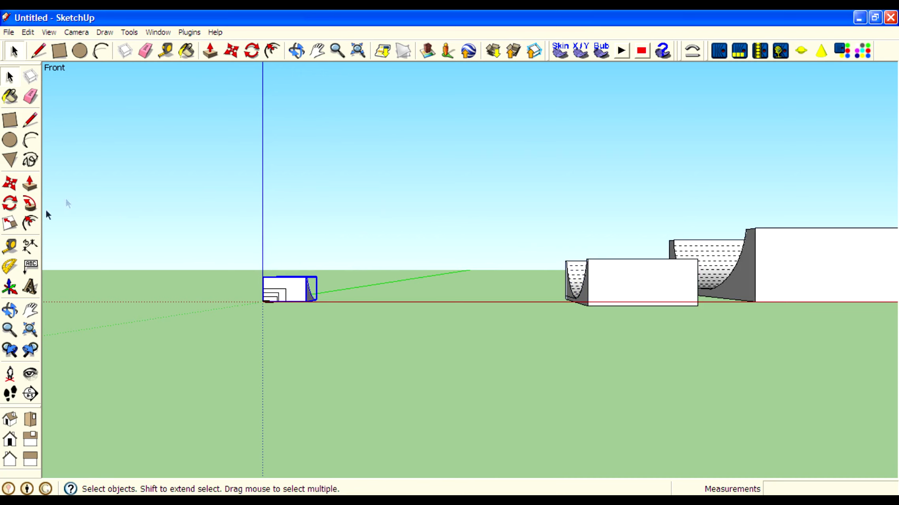
pyautogui.click(11, 184)
pyautogui.click(140, 303)
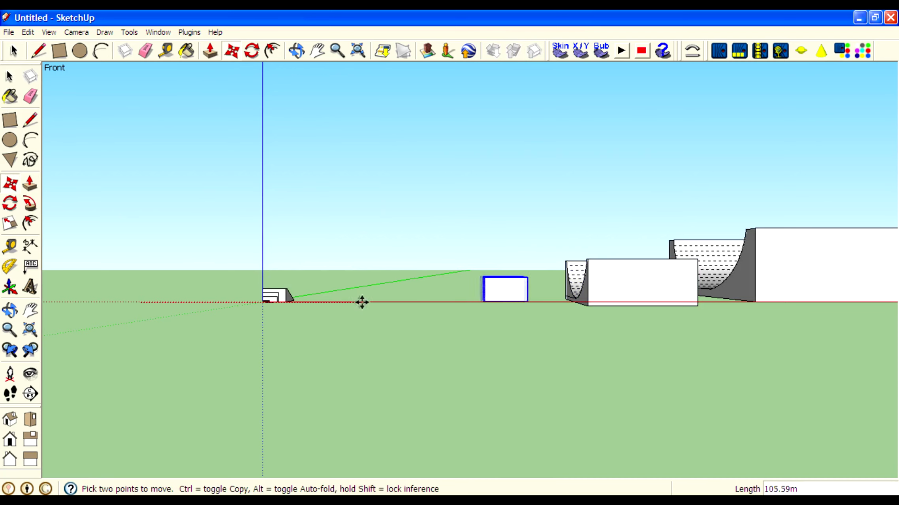
pyautogui.click(362, 302)
# Move the larger straight ramp along the red axis, leaving a gap before the quarter-pipe already moved
pyautogui.press('space')
pyautogui.scroll(3, 249, 276)
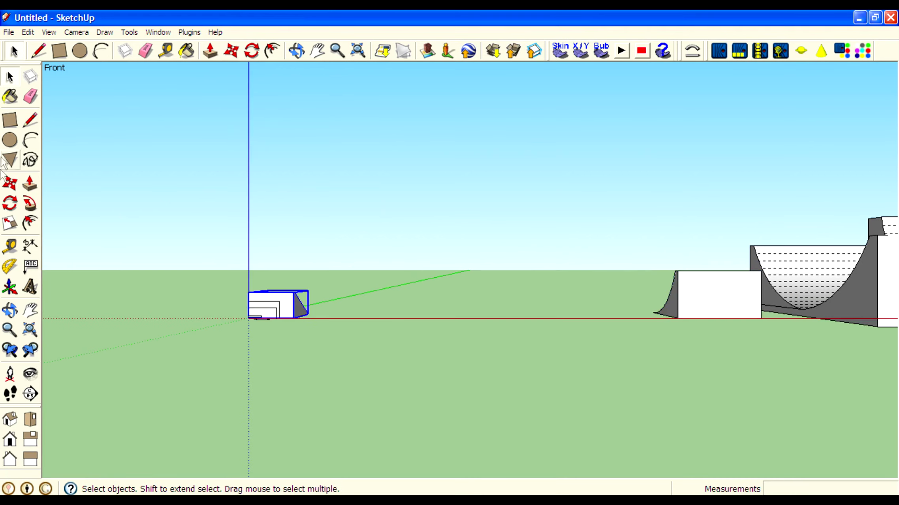
pyautogui.click(11, 184)
pyautogui.click(117, 284)
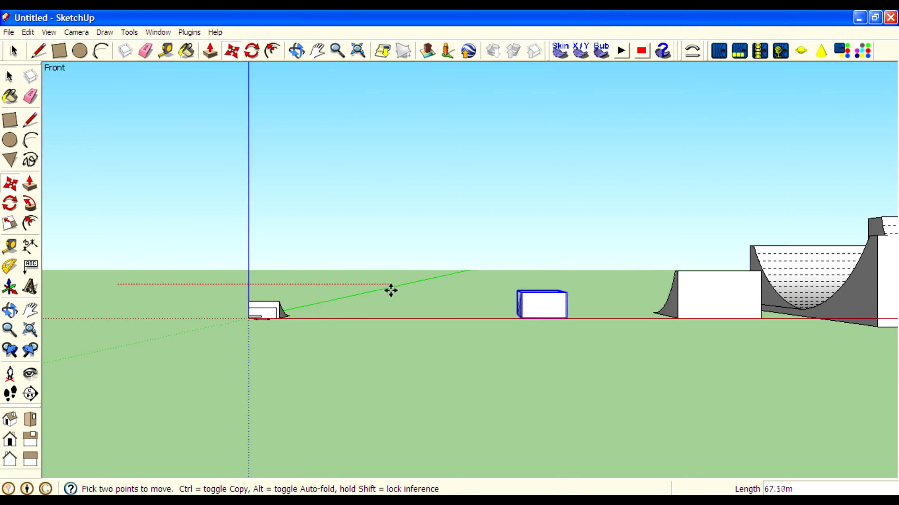
pyautogui.click(410, 289)
# Move the small curved ramp along the red axis, just short of the larger straight ramp
pyautogui.press('space')
pyautogui.scroll(3, 253, 268)
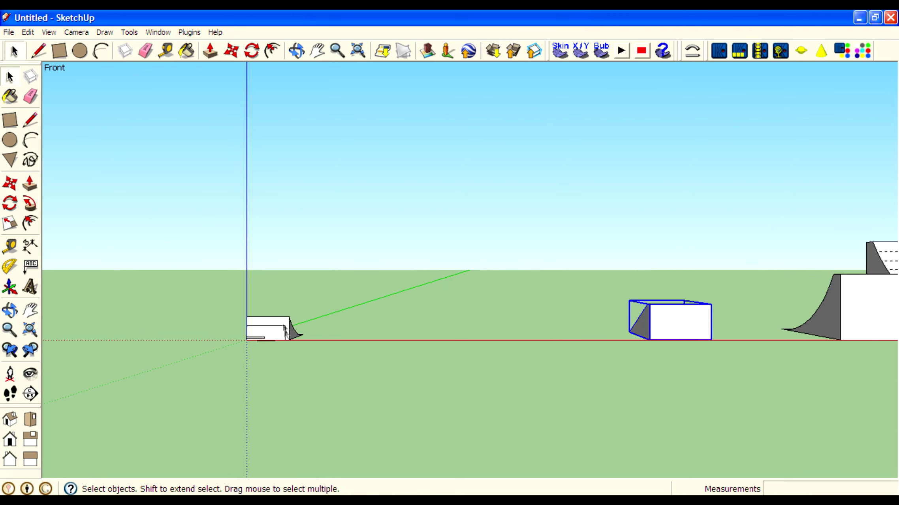
pyautogui.click(285, 330)
pyautogui.click(11, 184)
pyautogui.click(197, 348)
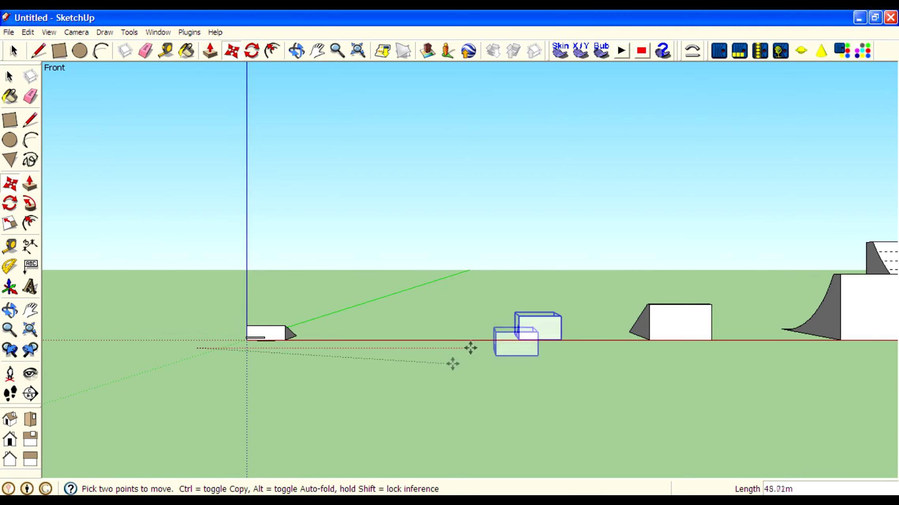
pyautogui.click(482, 340)
# Move the smaller straight ramp along the red axis, between the origin and the small curved ramp
pyautogui.click(10, 76)
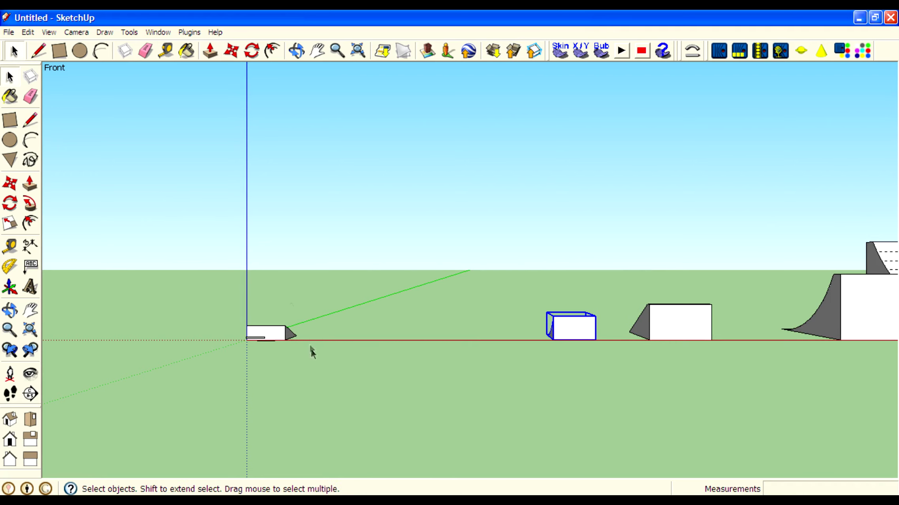
pyautogui.click(10, 183)
pyautogui.click(81, 285)
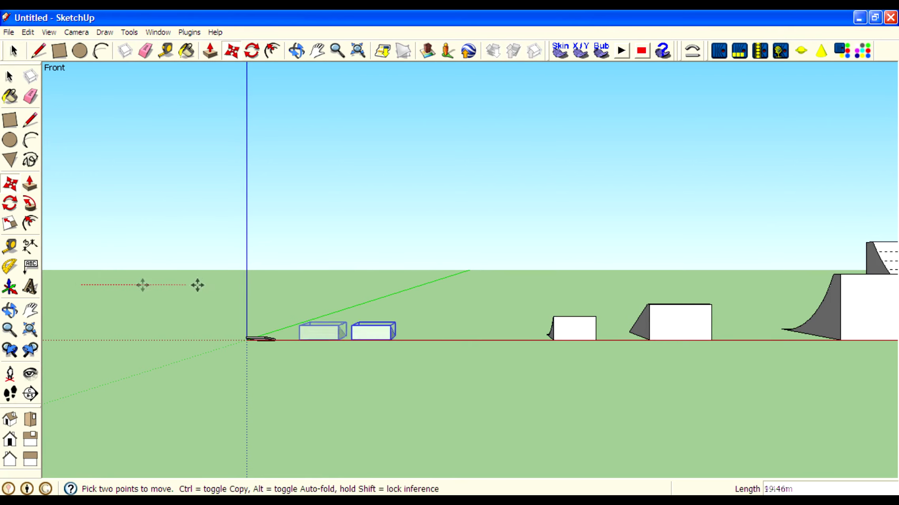
# Turn off the display of hidden geometry so the curved surfaces show without dashed lines
pyautogui.scroll(-6, 102, 279)
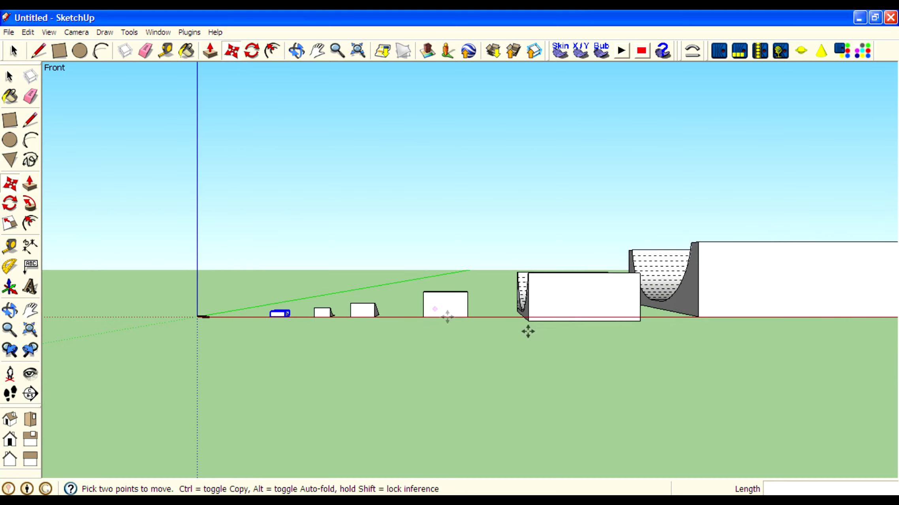
pyautogui.scroll(-5, 126, 259)
pyautogui.moveTo(608, 267); pyautogui.dragTo(490, 230, button='middle')
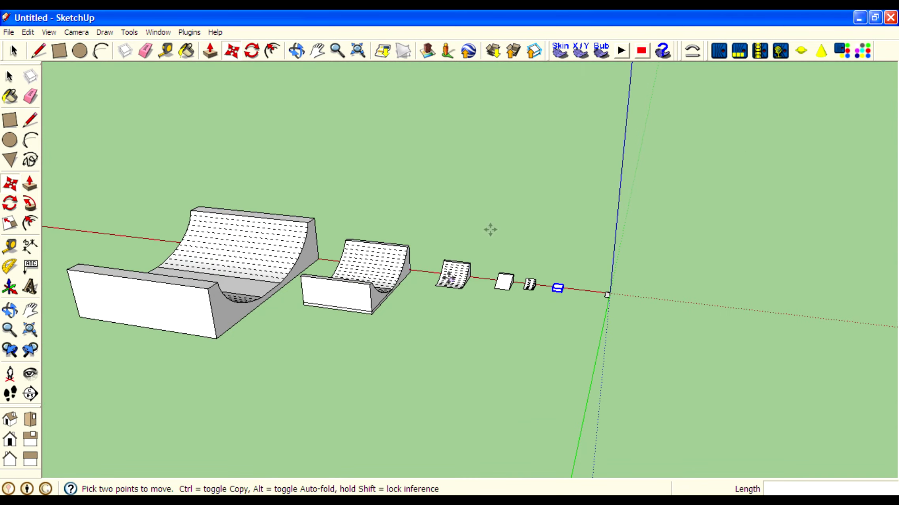
pyautogui.click(49, 32)
pyautogui.click(72, 81)
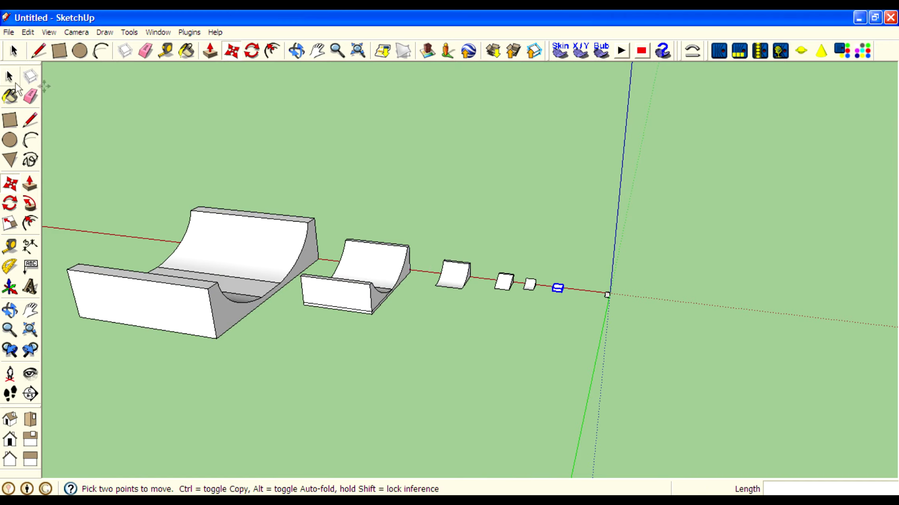
pyautogui.click(16, 83)
# Examine the whole row of ramps and half-pipes from several angles and clear the selection
pyautogui.scroll(3, 236, 243)
pyautogui.scroll(-2, 257, 316)
pyautogui.moveTo(289, 319); pyautogui.dragTo(658, 231, button='middle')
pyautogui.scroll(3, 381, 321)
pyautogui.moveTo(484, 294); pyautogui.dragTo(253, 344, button='middle')
pyautogui.scroll(2, 150, 354)
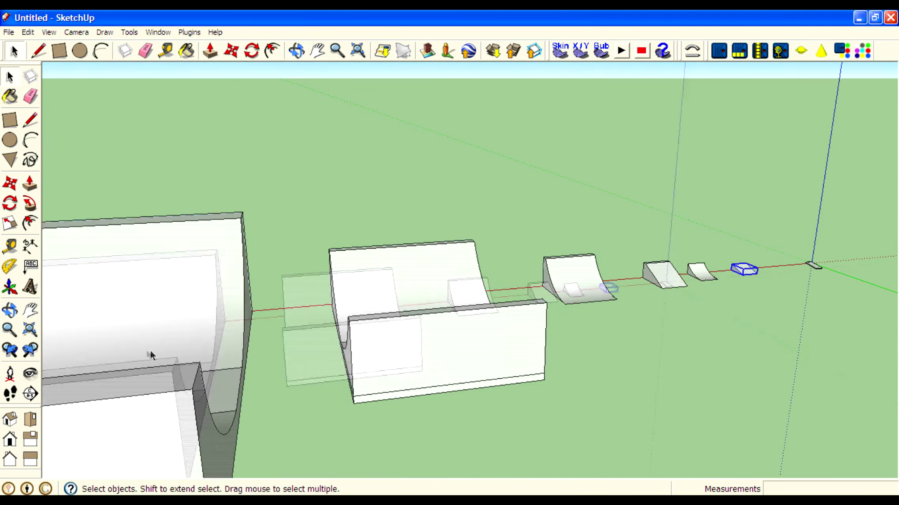
pyautogui.scroll(2, 187, 329)
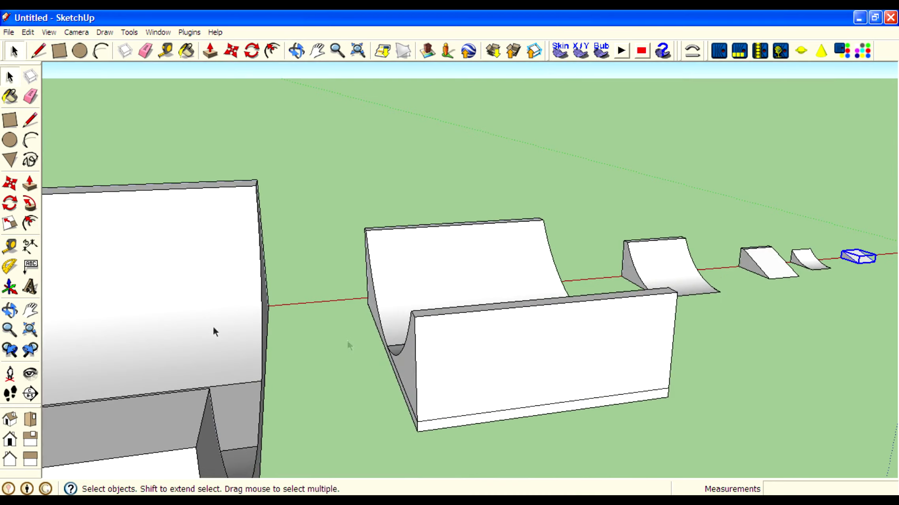
pyautogui.scroll(-2, 17, 359)
pyautogui.scroll(4, 631, 286)
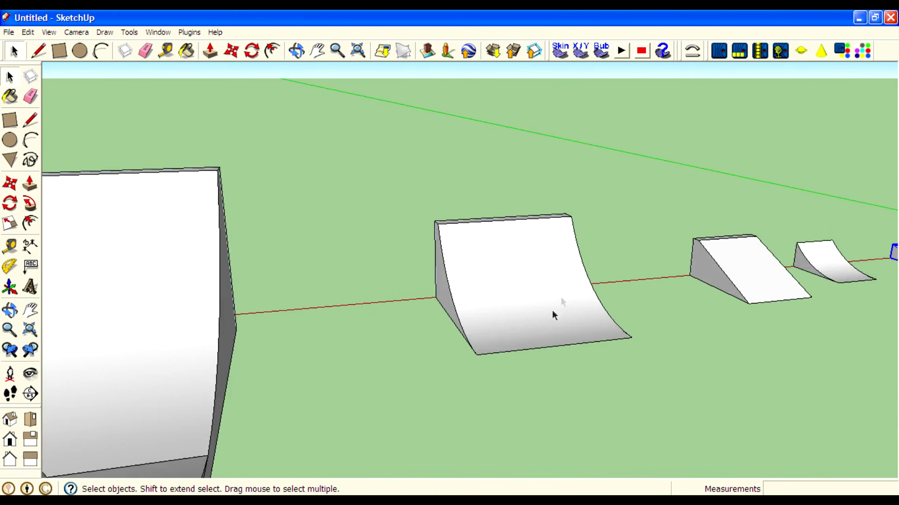
pyautogui.moveTo(558, 310); pyautogui.dragTo(179, 275, button='middle')
pyautogui.scroll(-3, 517, 348)
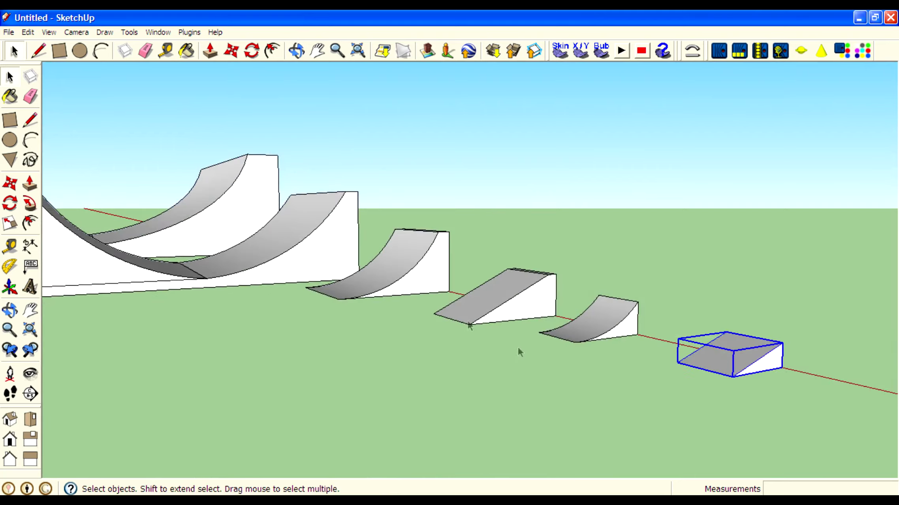
pyautogui.moveTo(517, 347); pyautogui.dragTo(614, 327, button='middle')
pyautogui.scroll(-3, 616, 325)
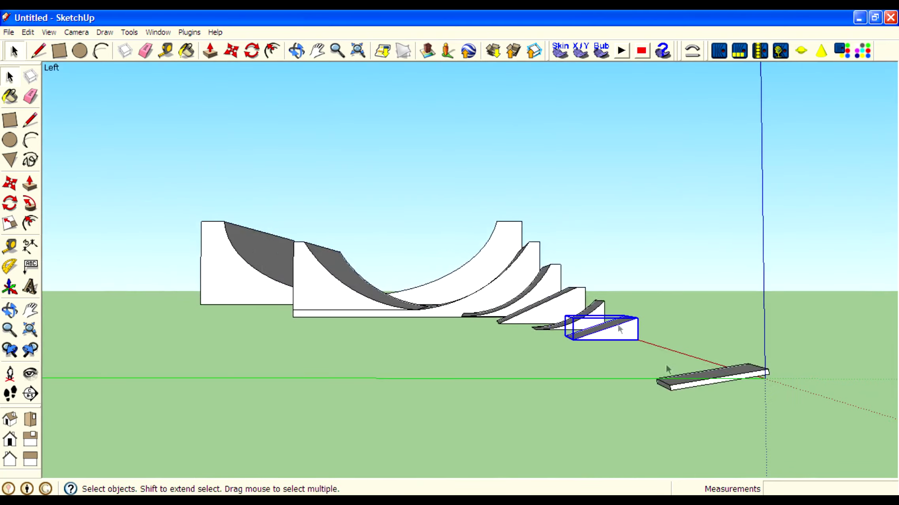
pyautogui.moveTo(666, 365); pyautogui.dragTo(330, 452, button='middle')
pyautogui.scroll(4, 646, 307)
pyautogui.moveTo(646, 306); pyautogui.dragTo(417, 337, button='middle')
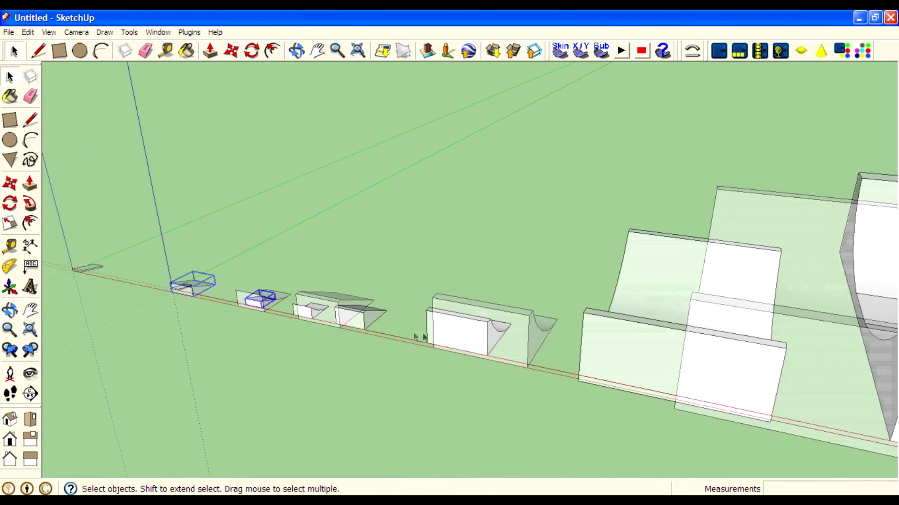
pyautogui.scroll(-3, 467, 336)
pyautogui.scroll(3, 353, 300)
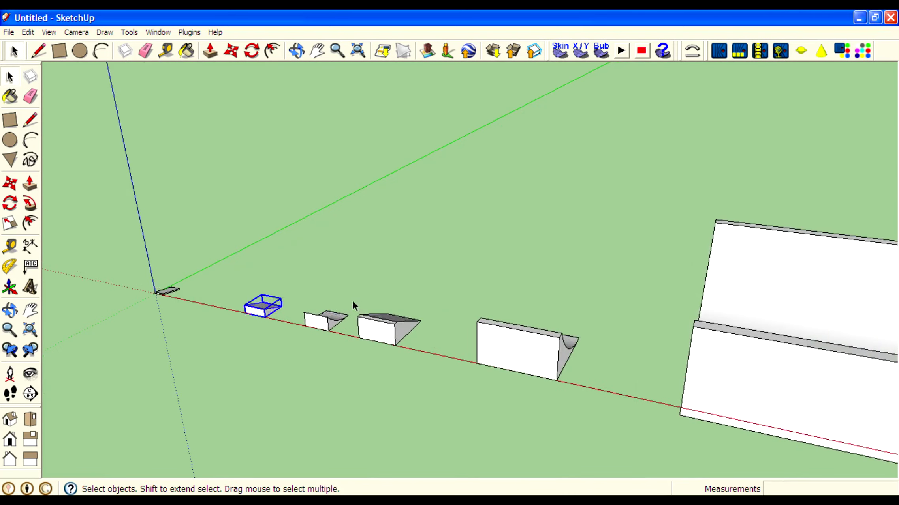
pyautogui.click(283, 241)
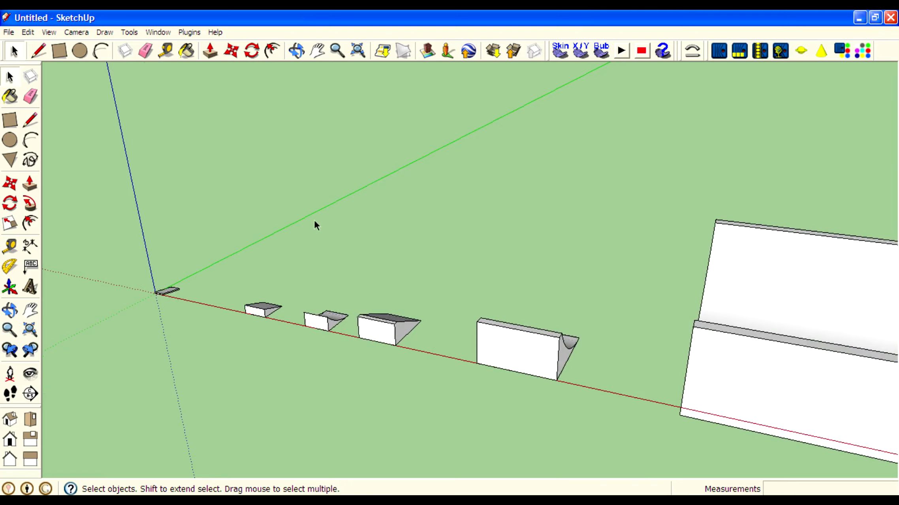